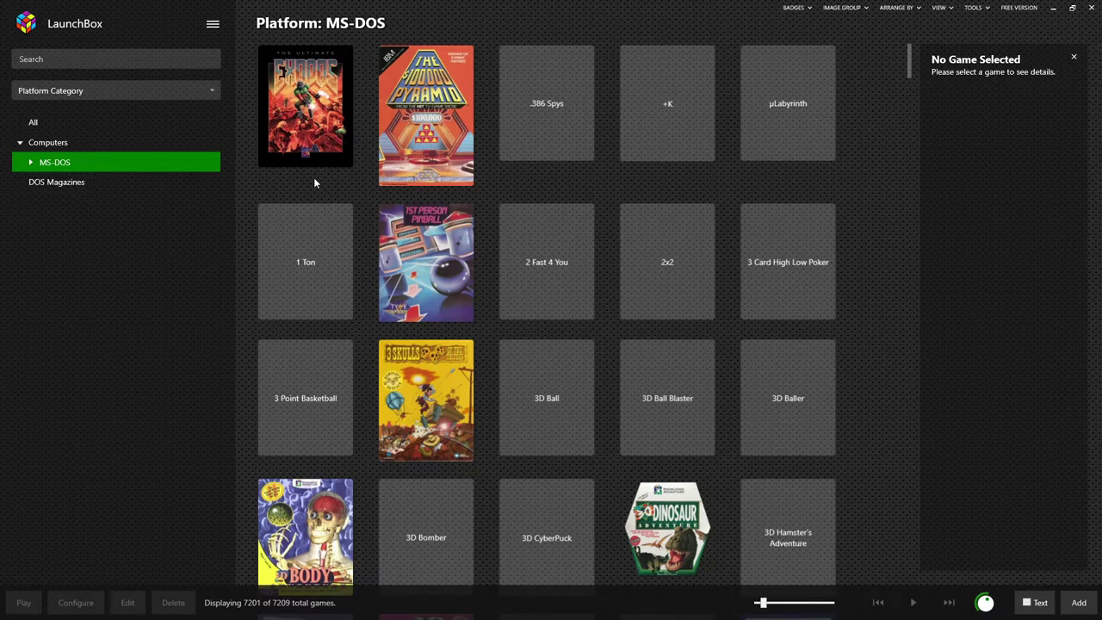
Group the game library by Developer and show only the games by Sierra On-Line, Inc
left_click(172, 90)
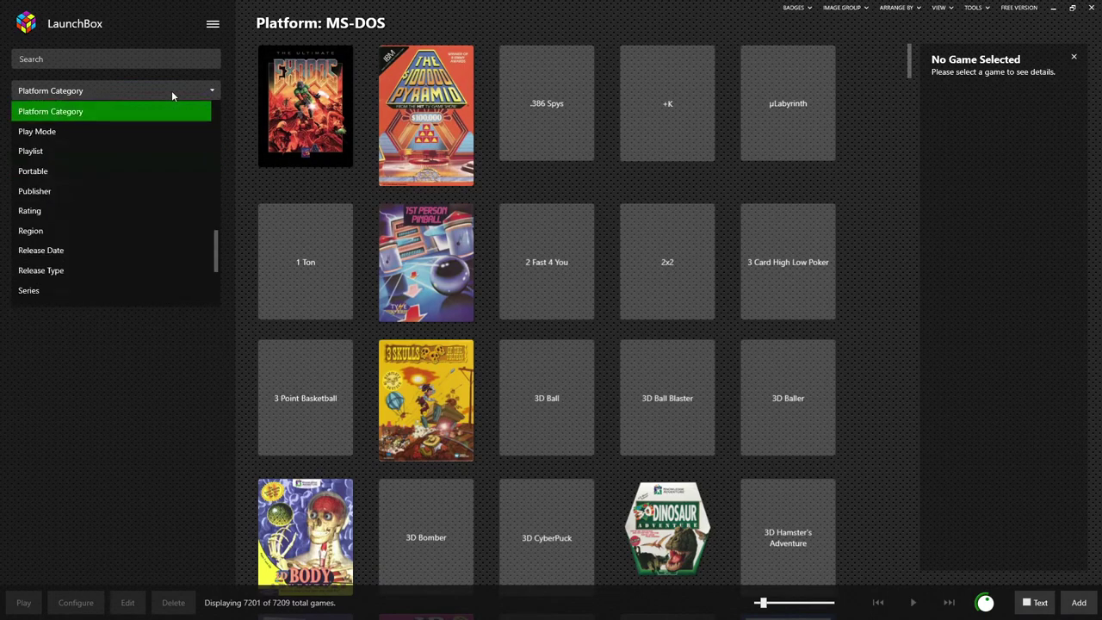
left_click_drag(216, 240, 224, 135)
left_click(196, 149)
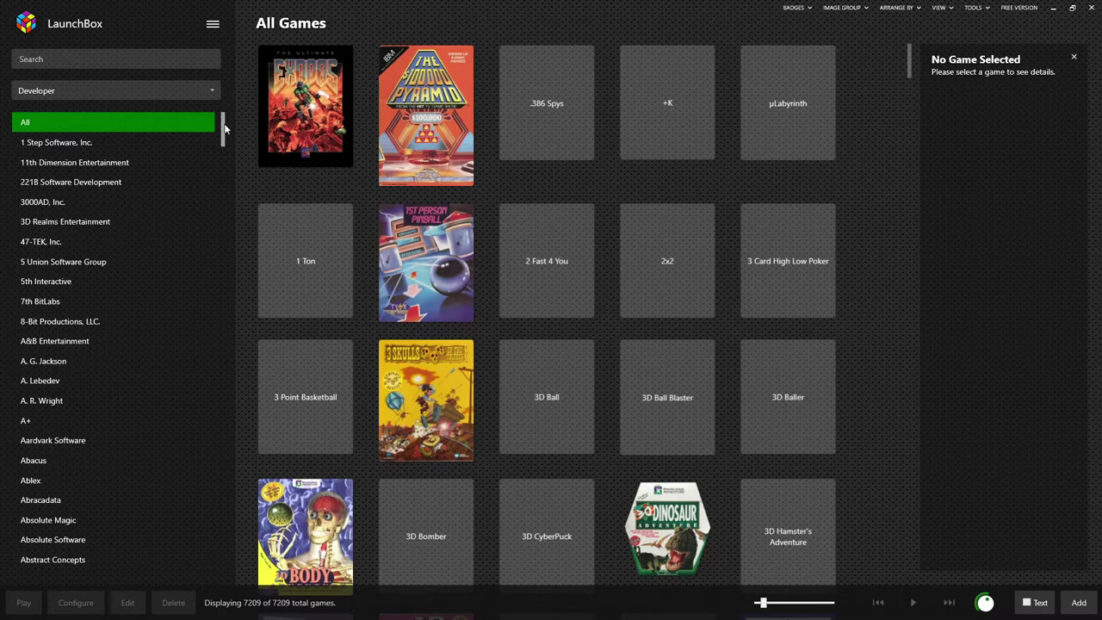
left_click_drag(225, 128, 219, 465)
left_click(100, 151)
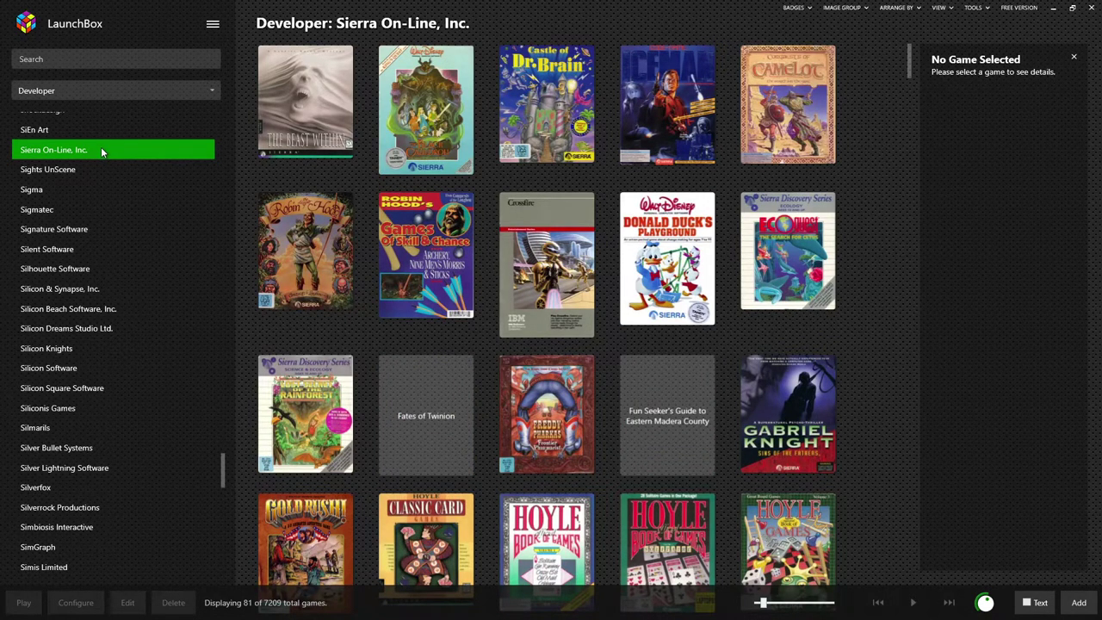
Show the details of Conquests of the Longbow and read through its description down to the screenshots
left_click(292, 249)
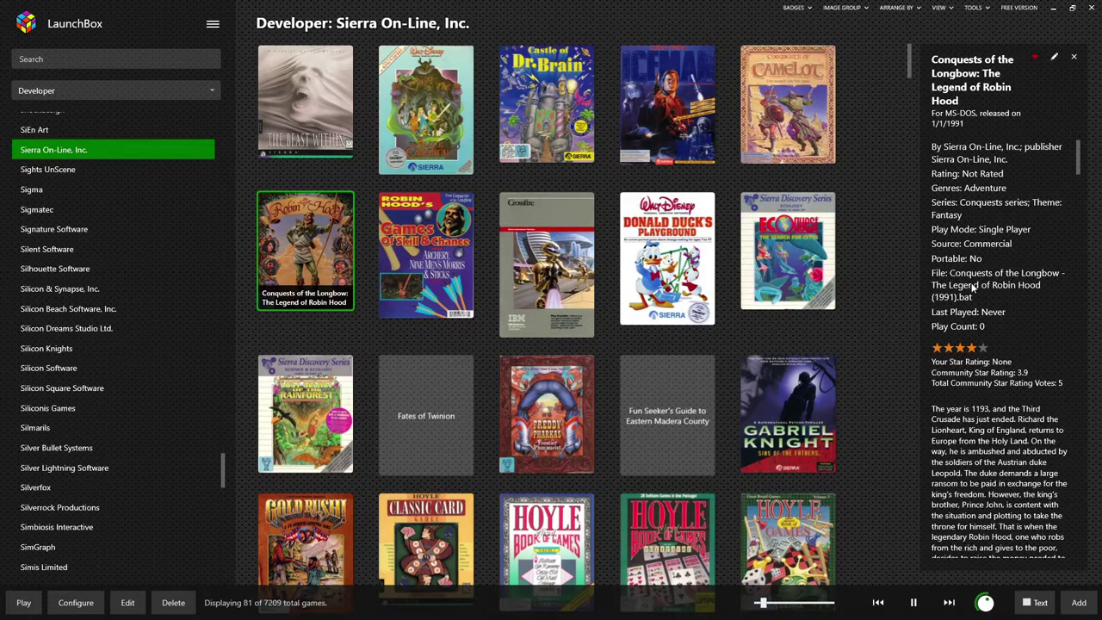
scroll(977, 284, "down", 5)
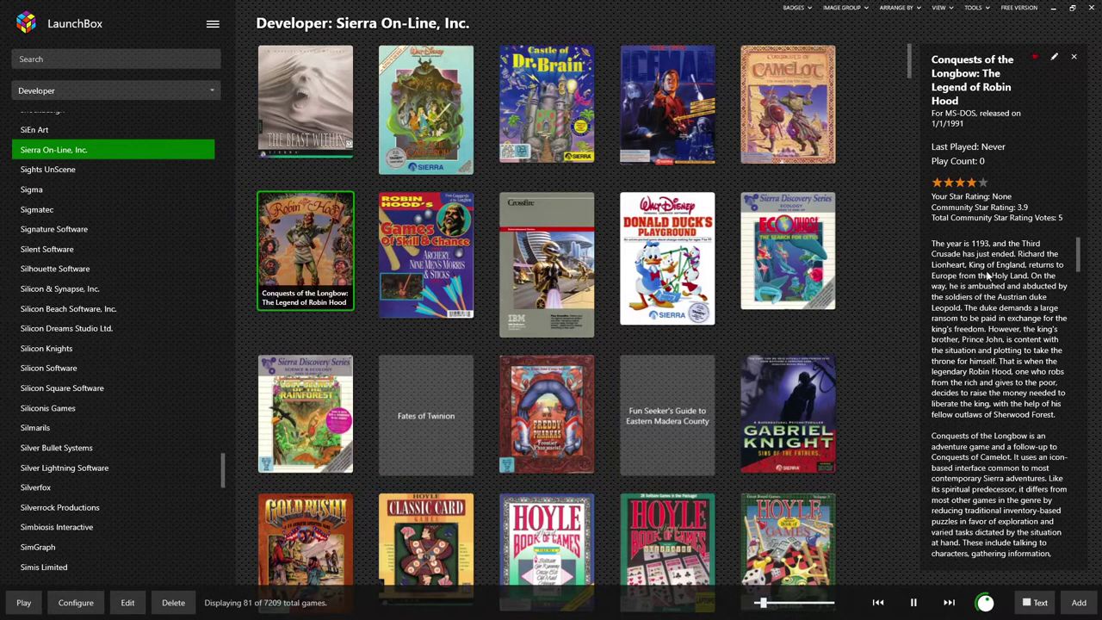
scroll(1000, 387, "down", 7)
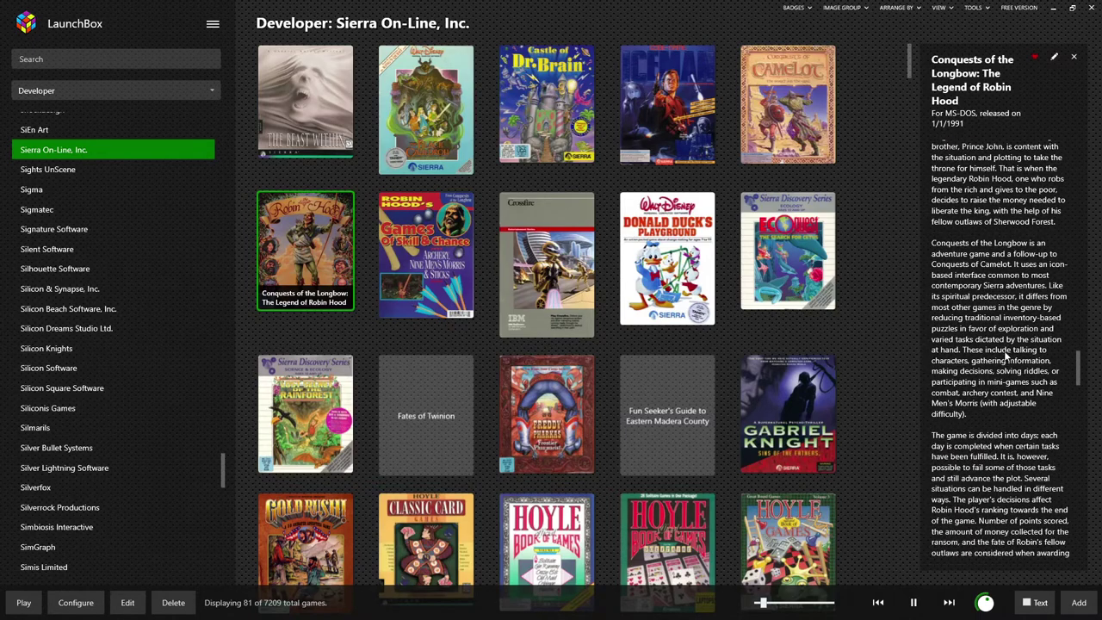
scroll(1033, 379, "down", 4)
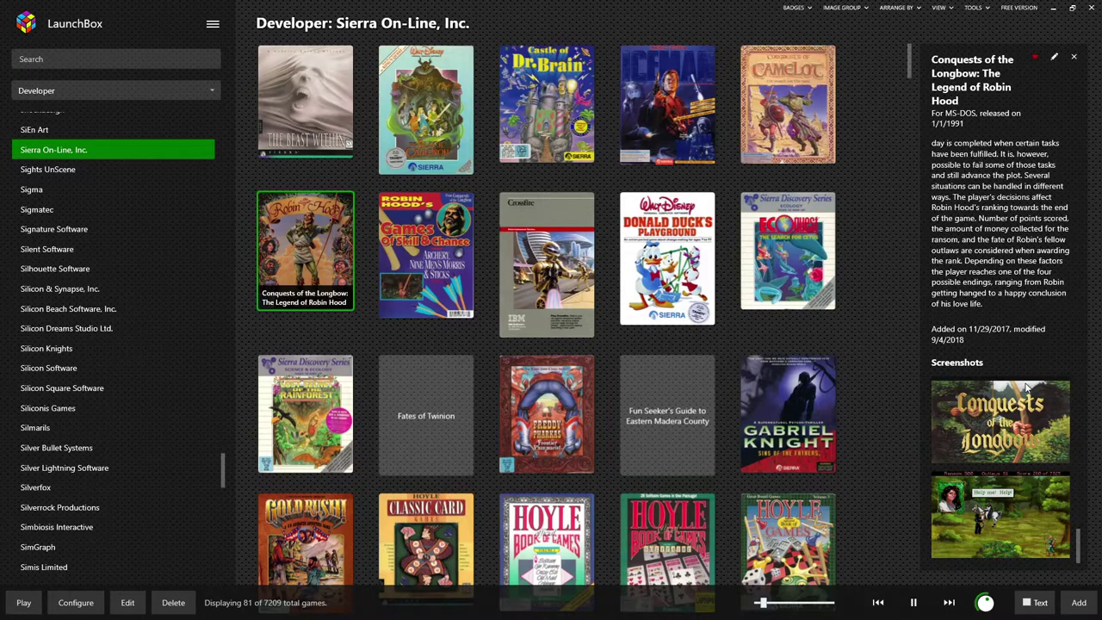
Find King's Quest IV: The Perils of Rosella among the Sierra games and show its details
scroll(563, 341, "down", 3)
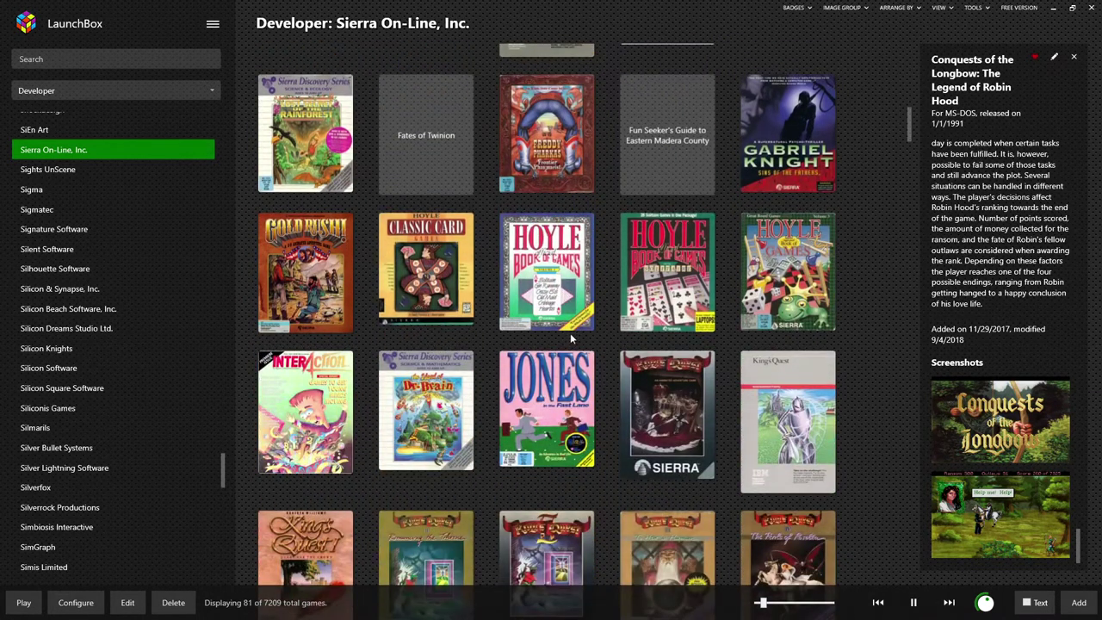
scroll(570, 332, "down", 3)
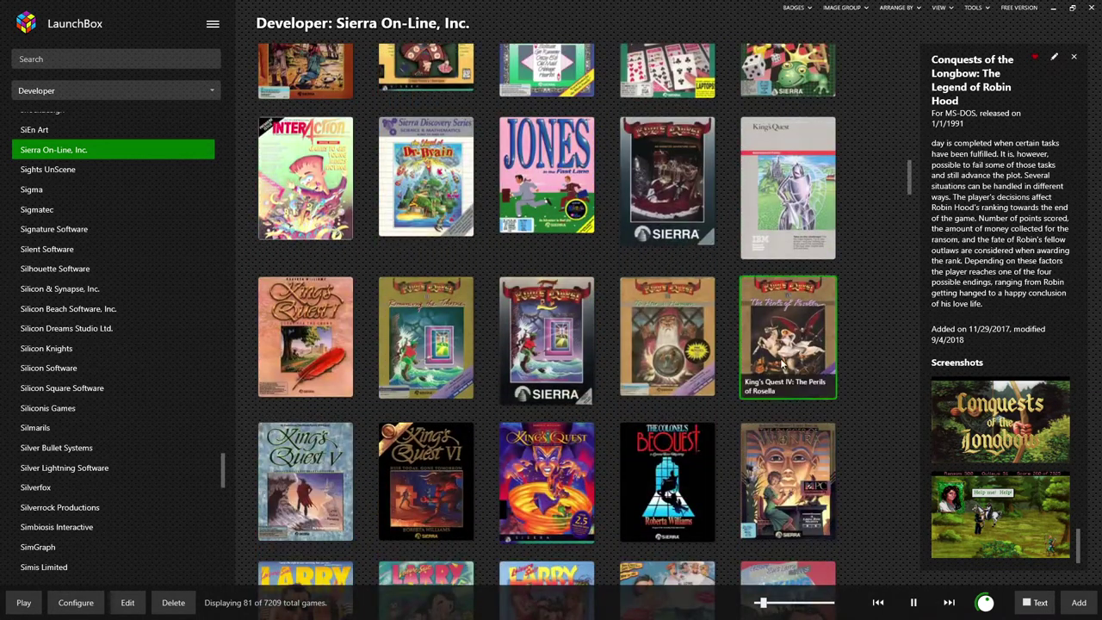
left_click(782, 364)
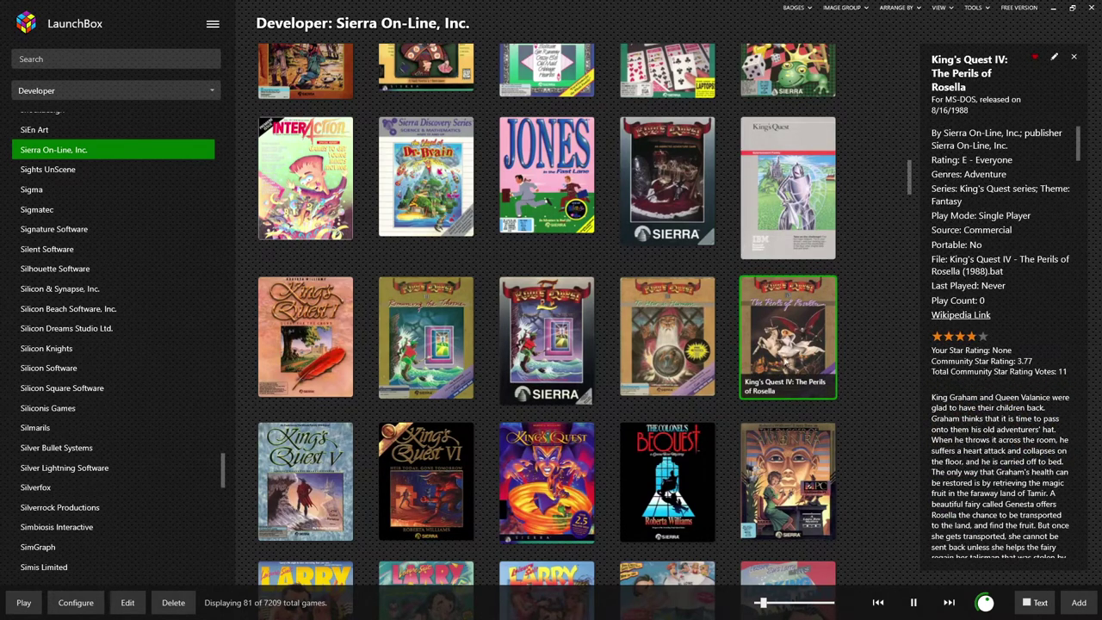
scroll(785, 362, "down", 2)
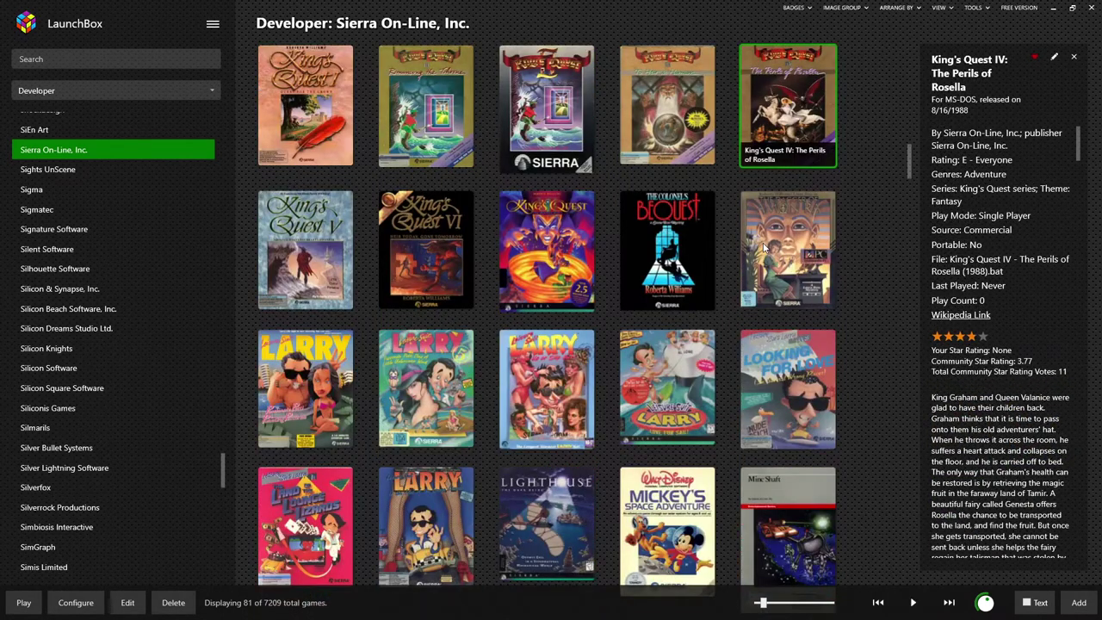
Launch King's Quest IV using IBM PC and start the SCI version with SoundBlaster
double_click(784, 131)
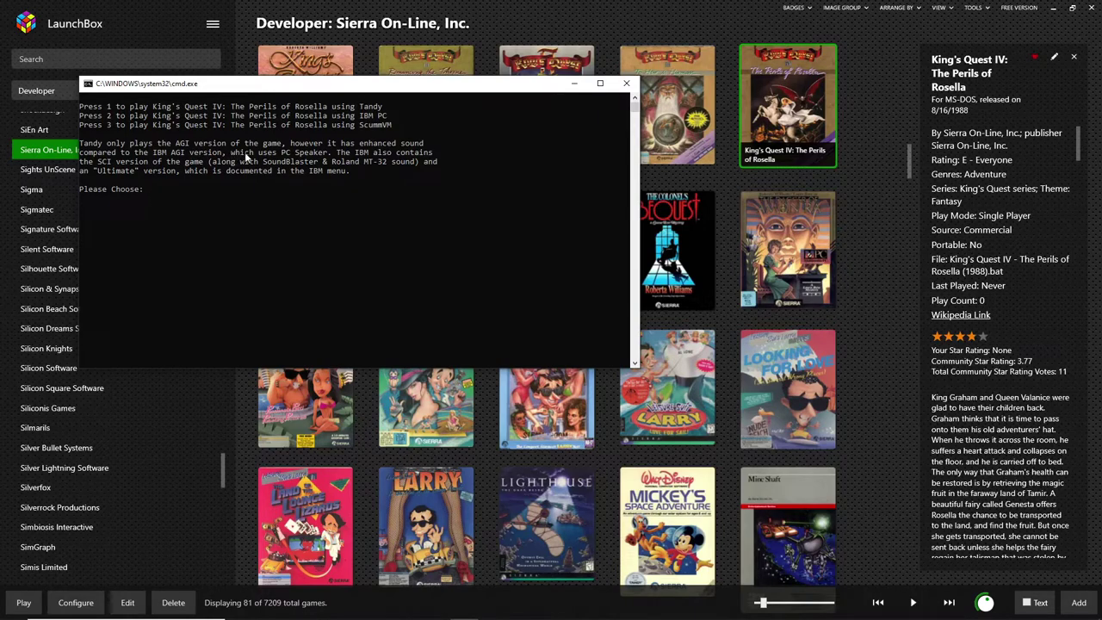
left_click(398, 218)
key("alt+F4")
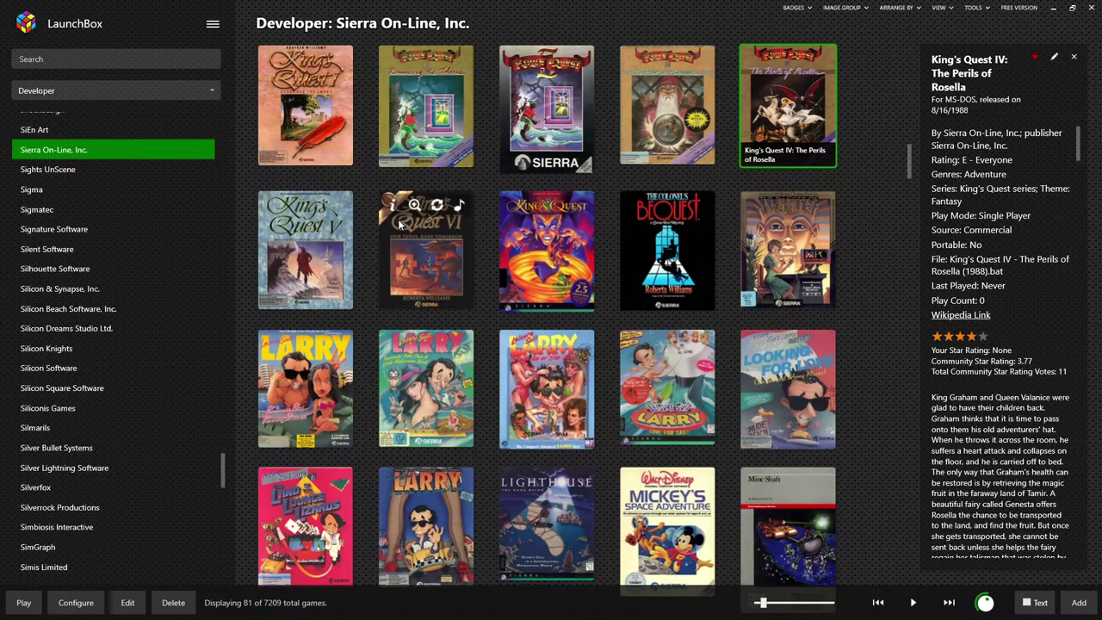
key("Return")
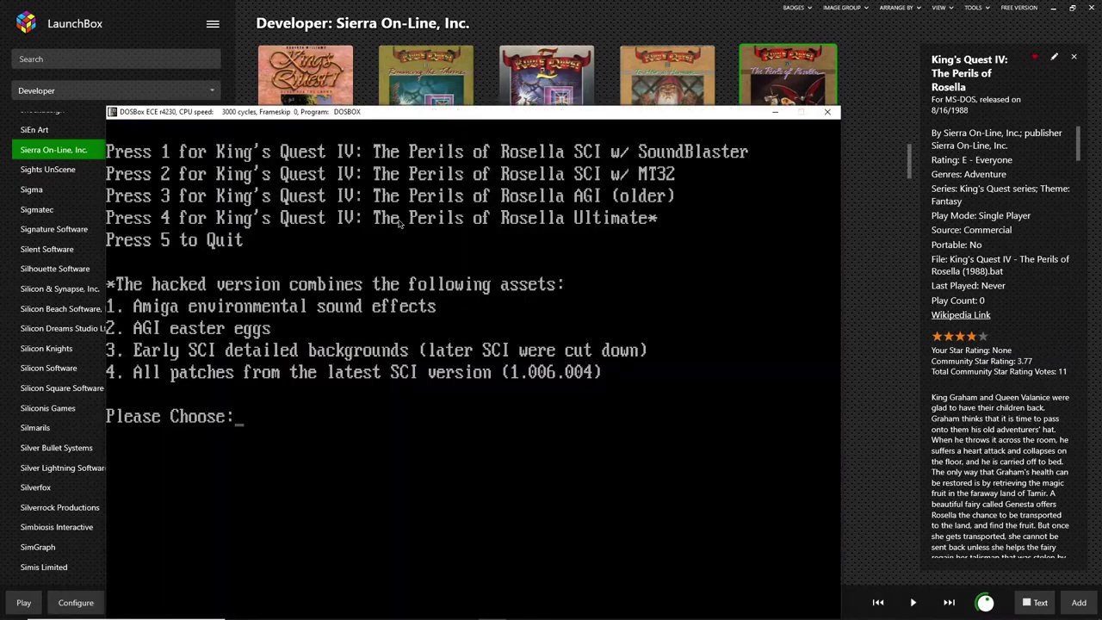
left_click_drag(465, 114, 472, 29)
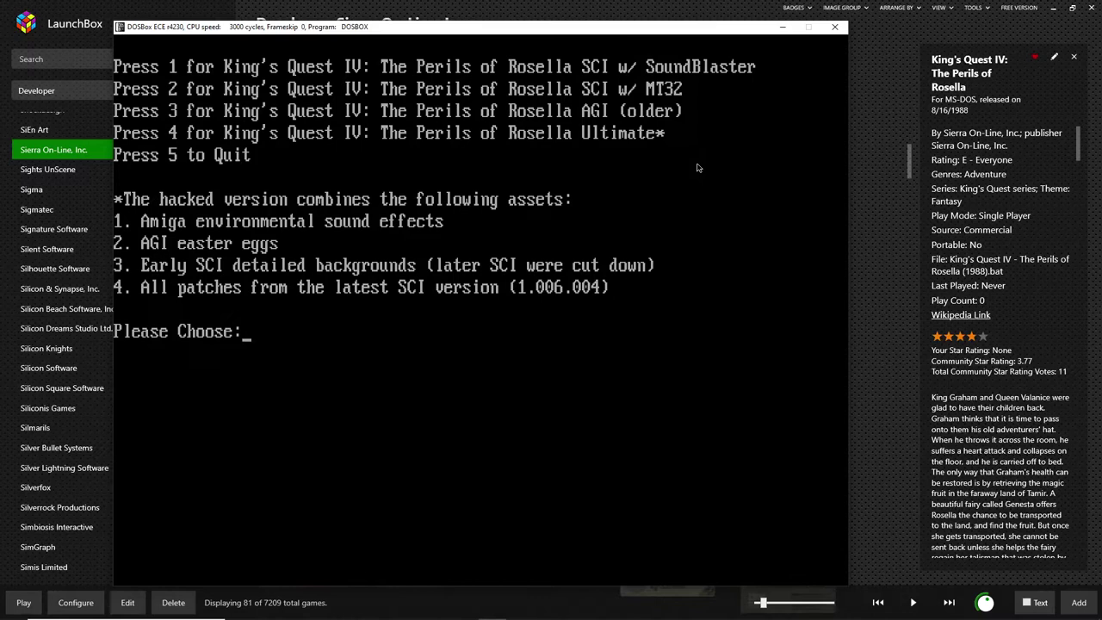
key("1")
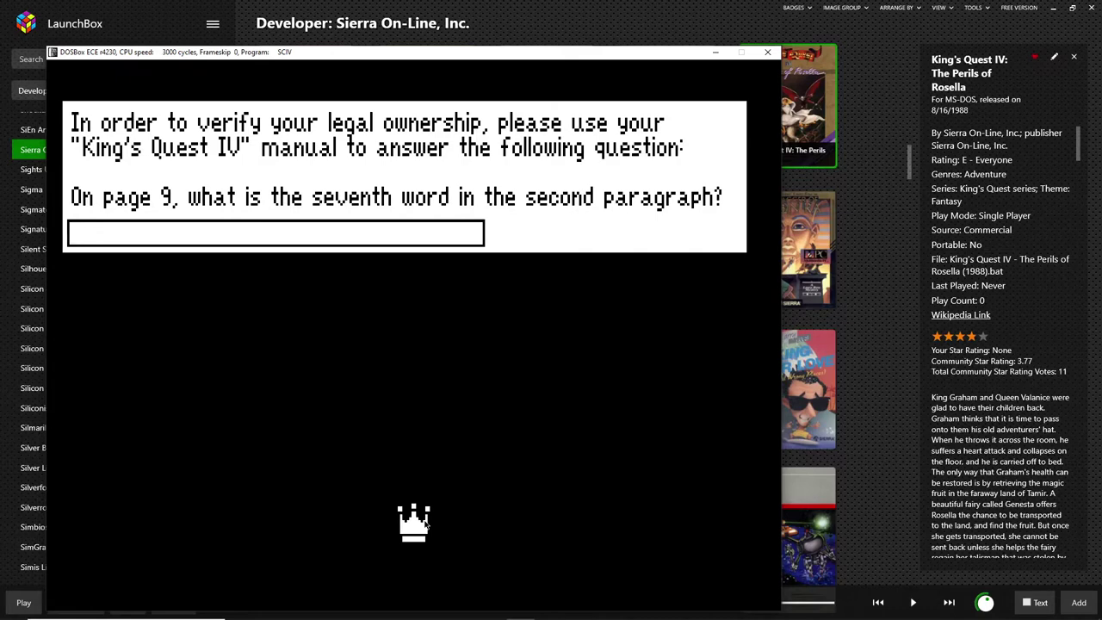
Open the Copy Protection Answers for King's Quest IV and answer the game's manual question with "noblest"
right_click(804, 155)
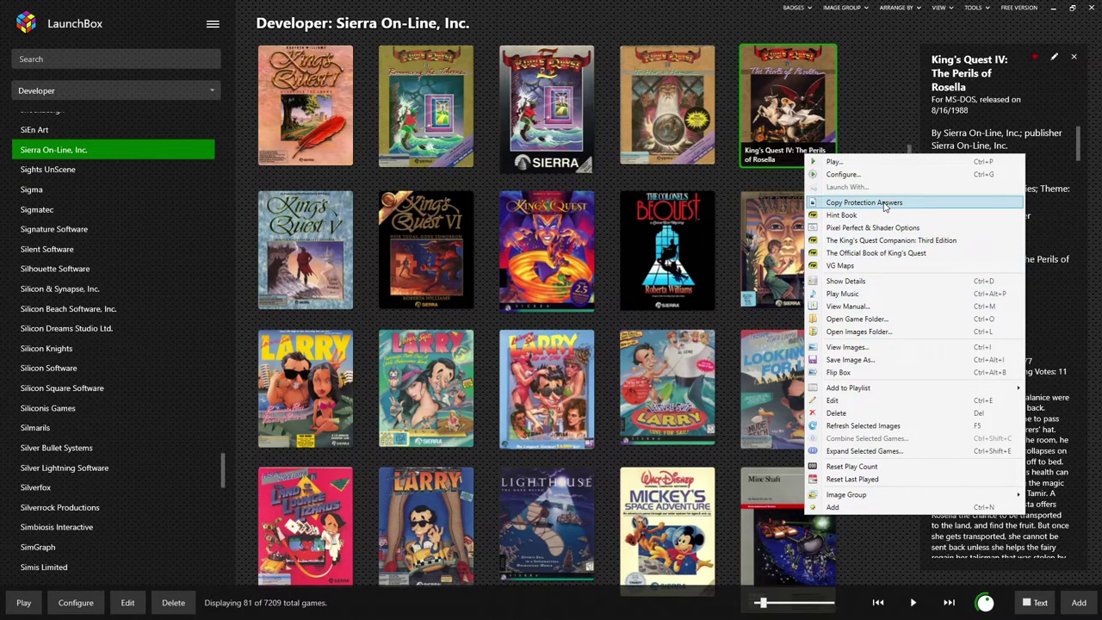
left_click(867, 119)
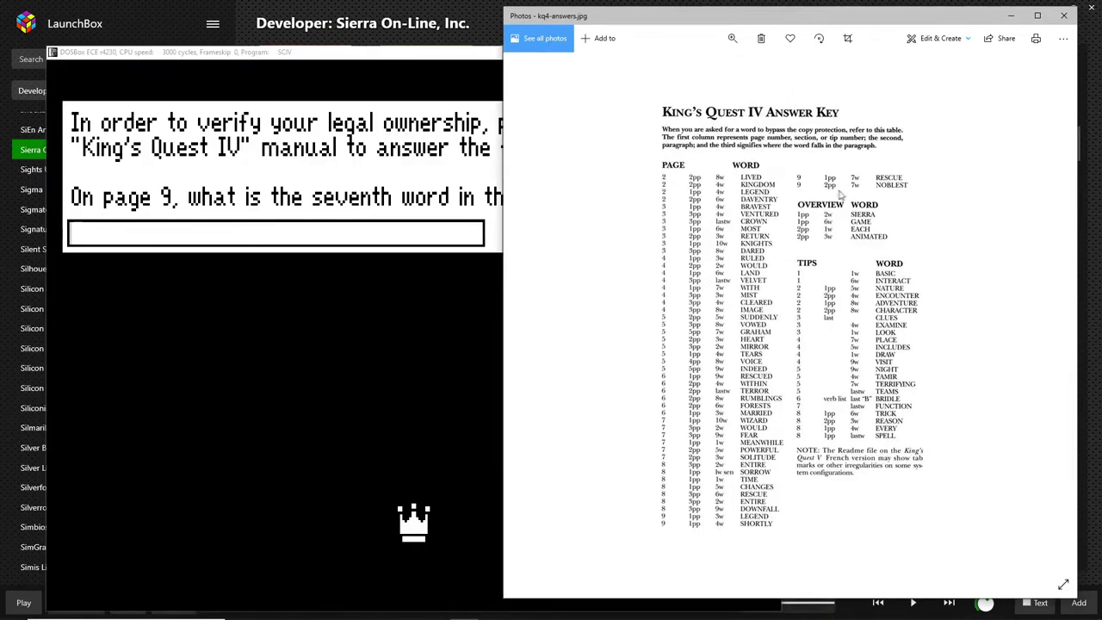
left_click(350, 230)
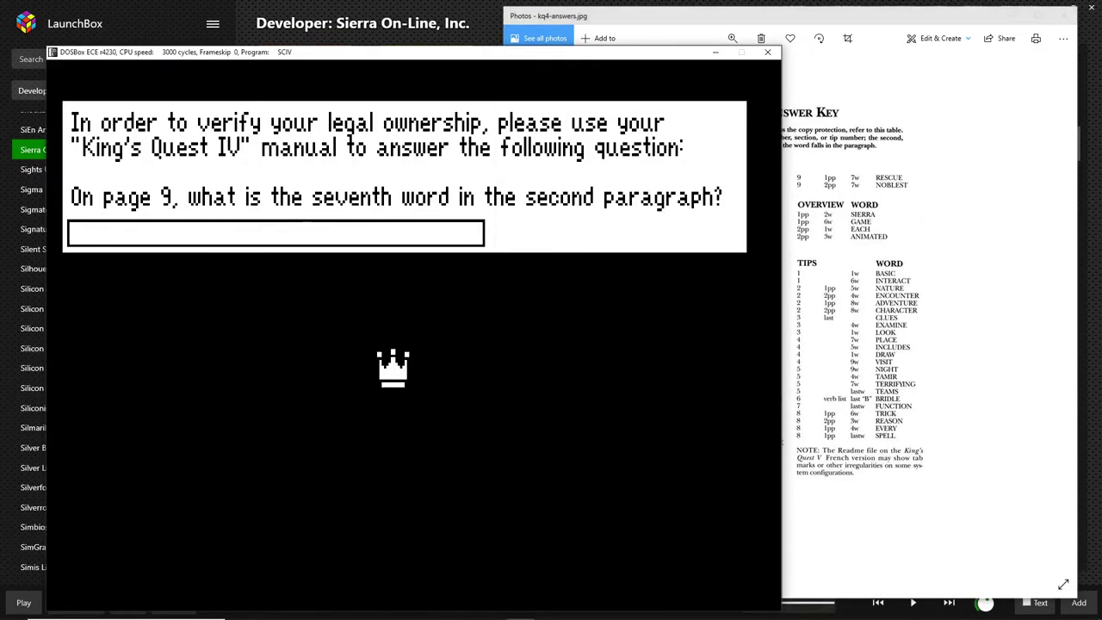
type("noblest")
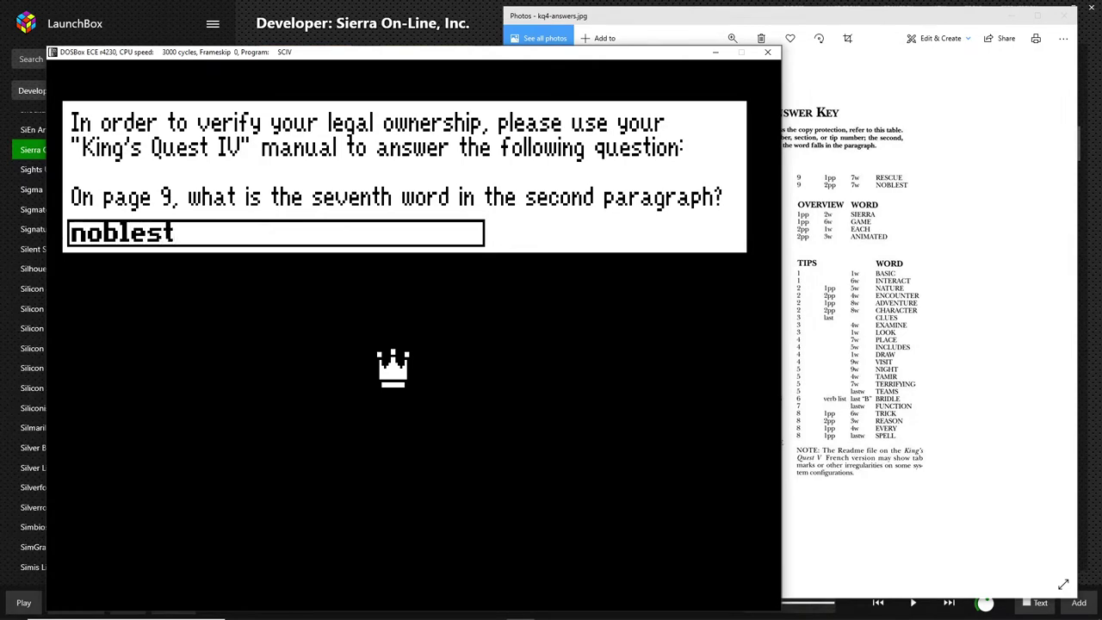
key("Return")
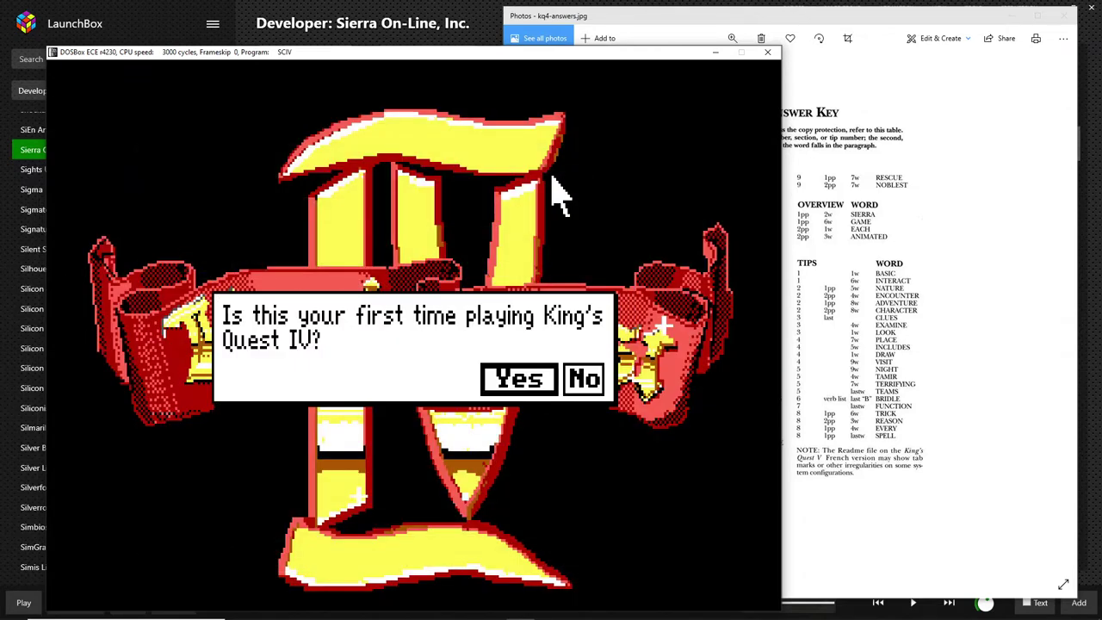
Answer No to the first-time playing question and walk Rosella off the beach to the stream area on the east
left_click(586, 381)
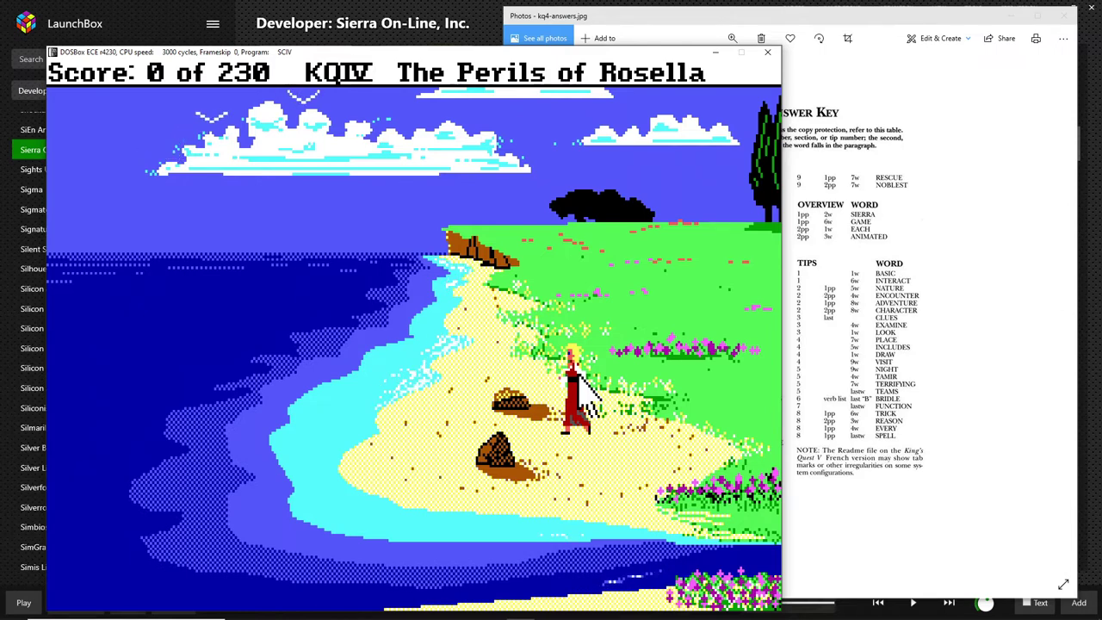
left_click(657, 372)
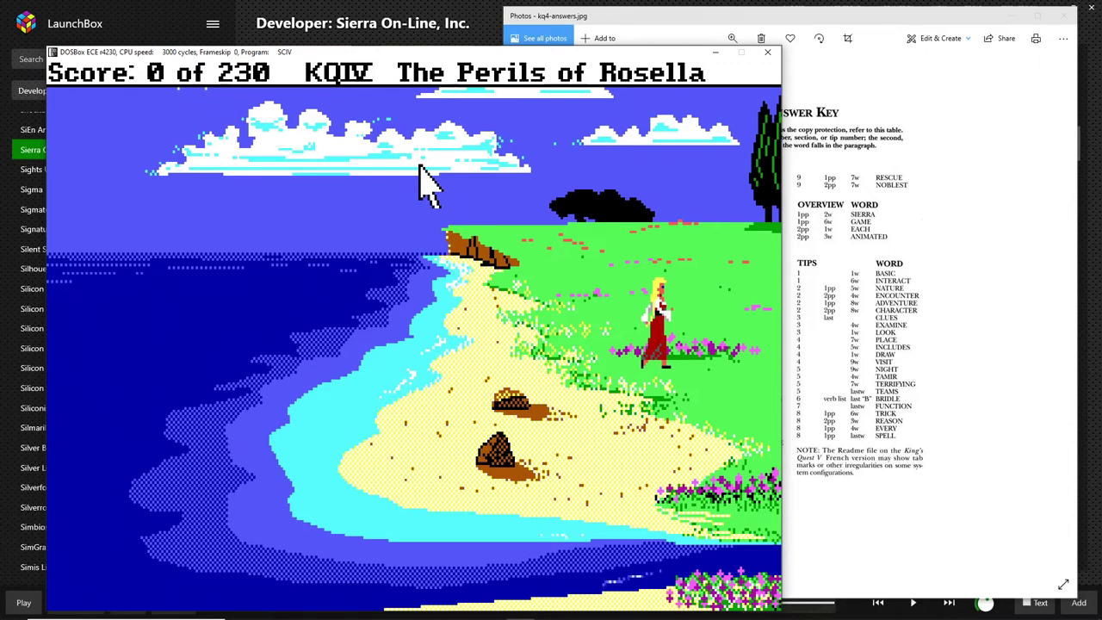
key("Right")
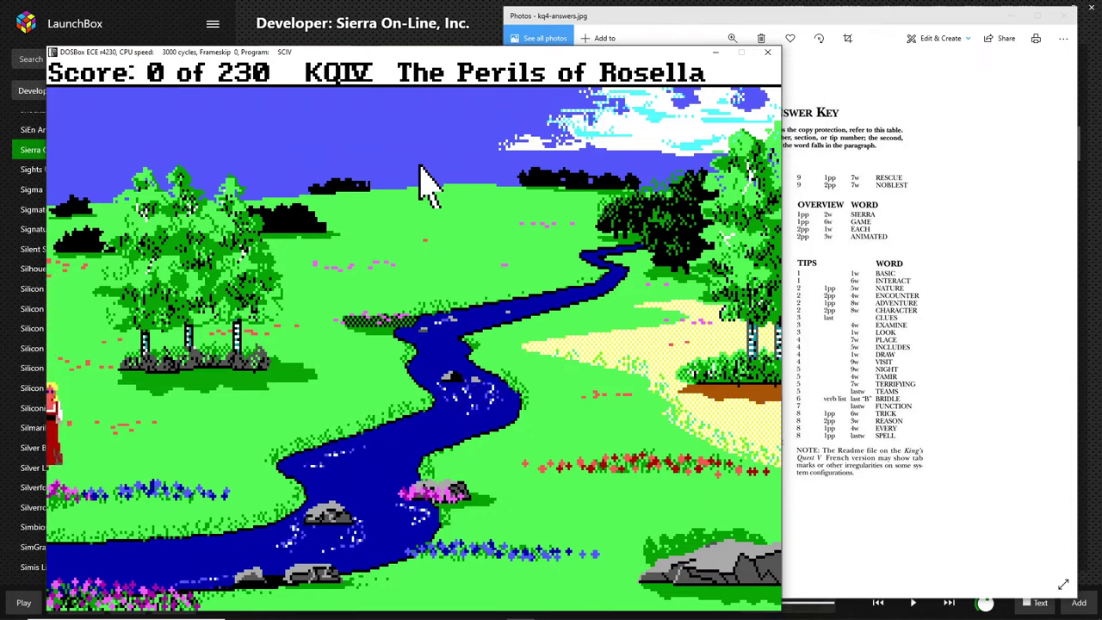
key("Right")
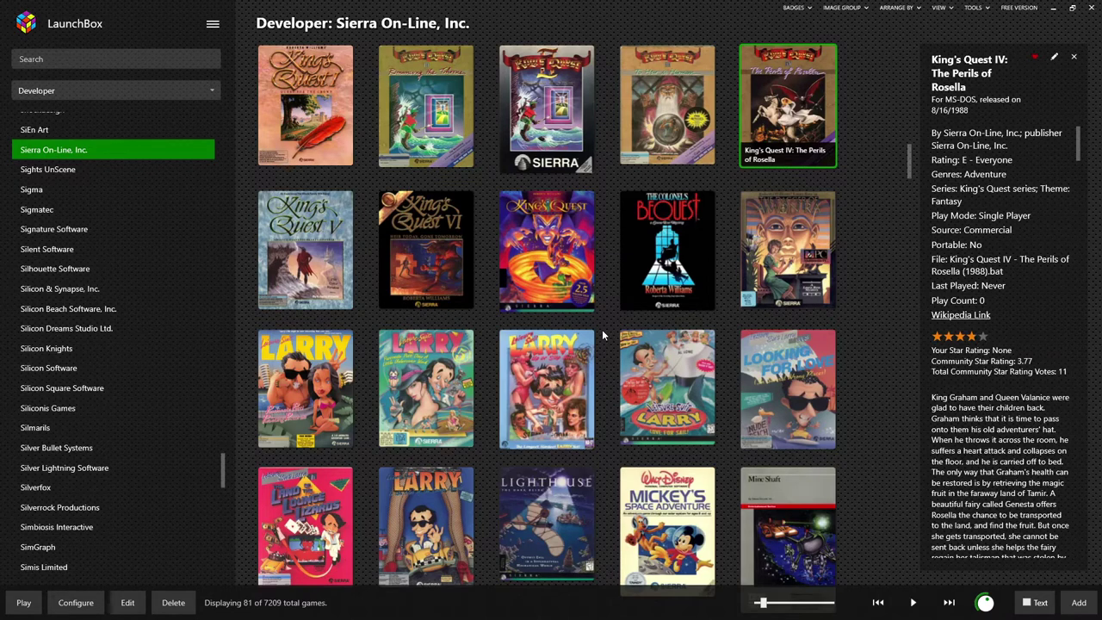
Browse further down the Sierra game covers and view the details of Mine Shaft
key("Down")
key("Down")
key("Down")
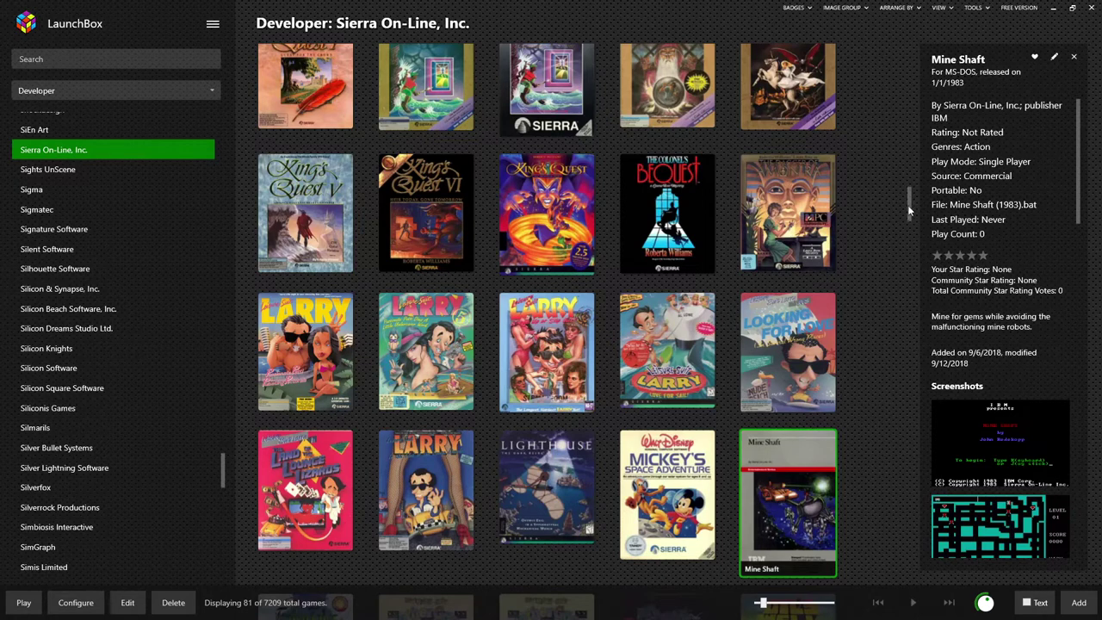
scroll(909, 210, "down", 1)
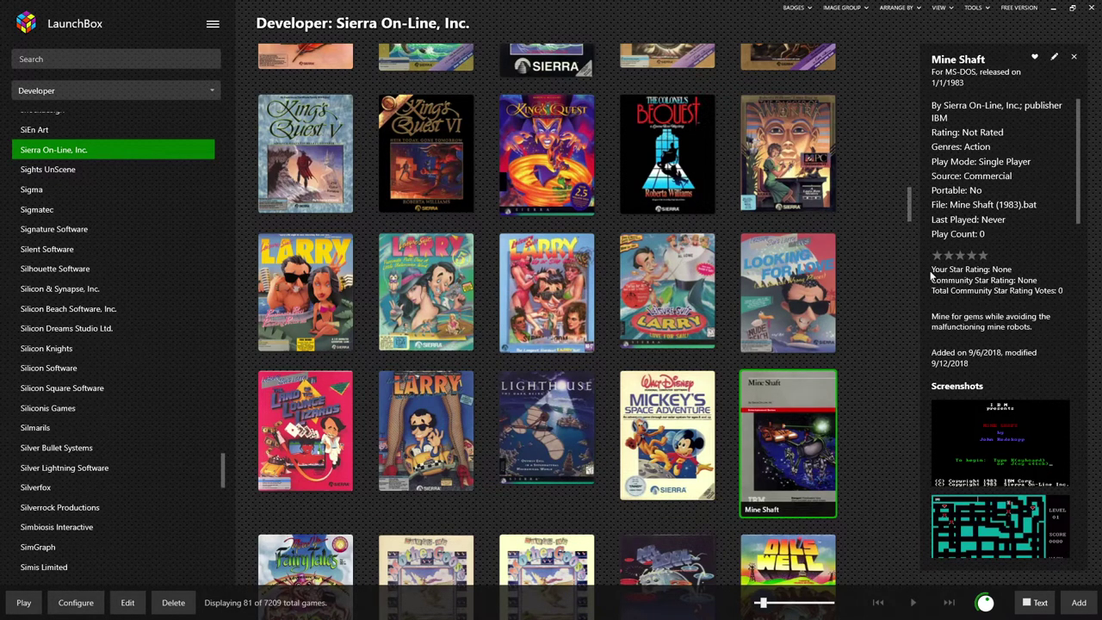
Group the library by Series and show only the games of the King's Quest series
left_click(183, 96)
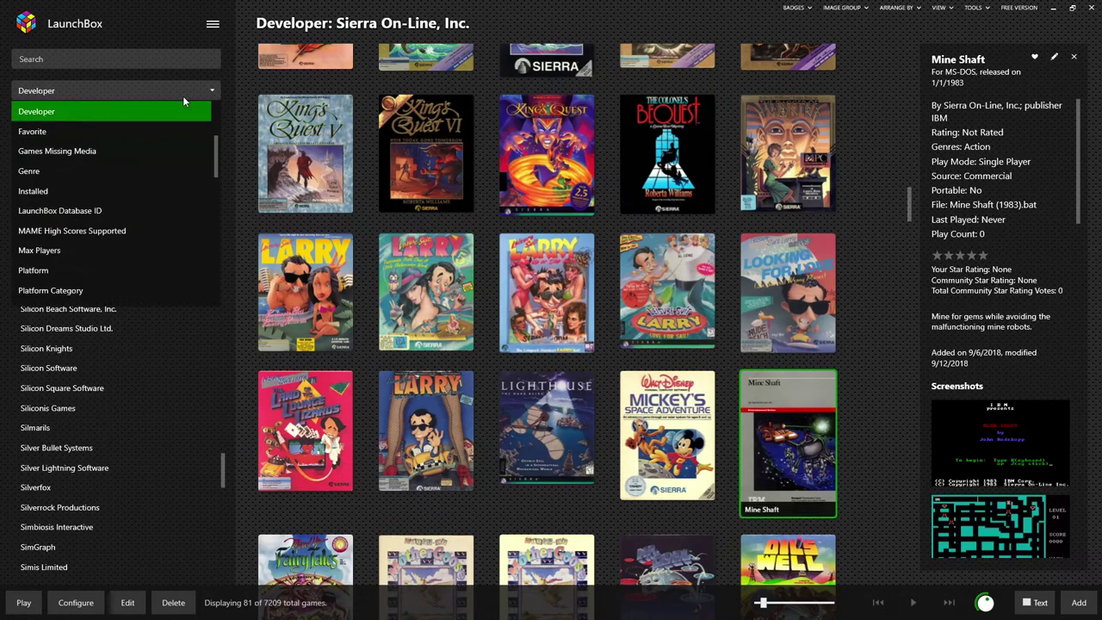
scroll(181, 155, "down", 4)
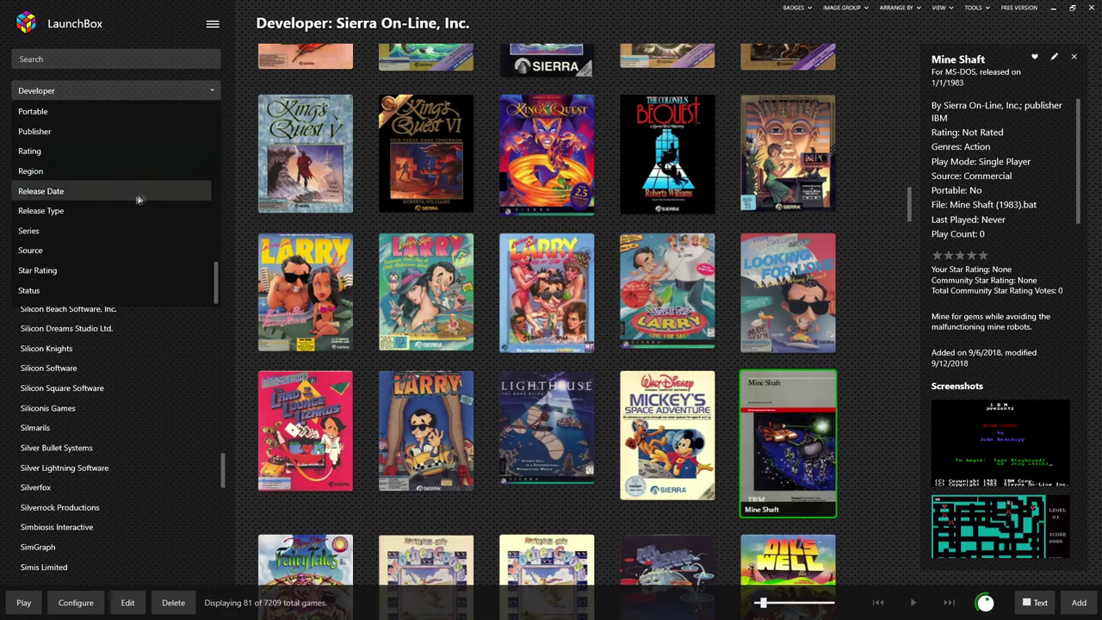
left_click(101, 226)
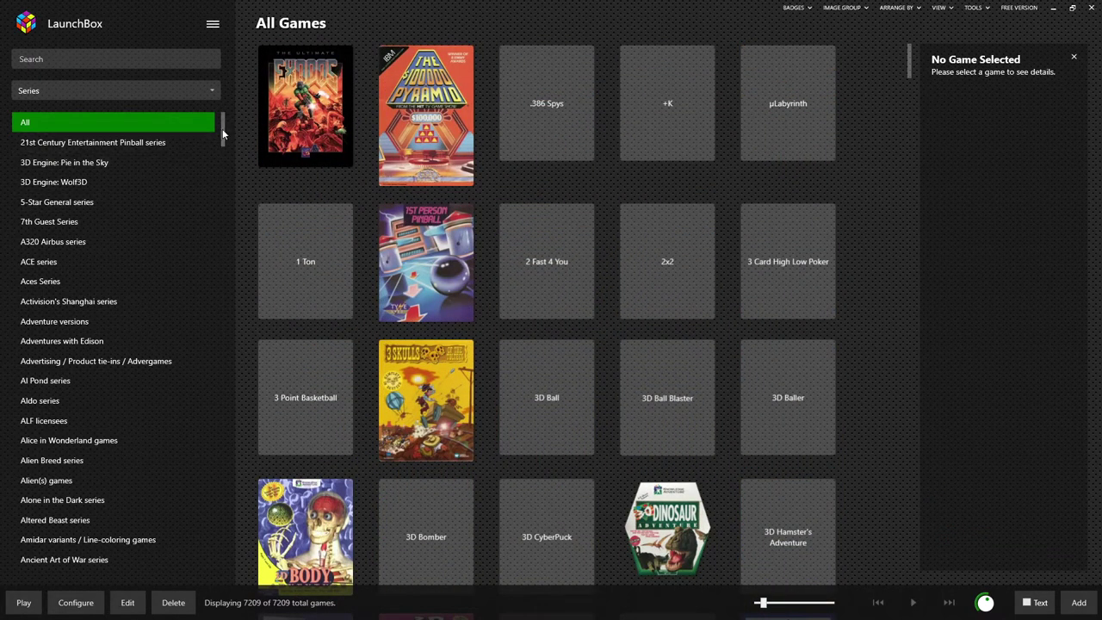
left_click_drag(222, 128, 179, 332)
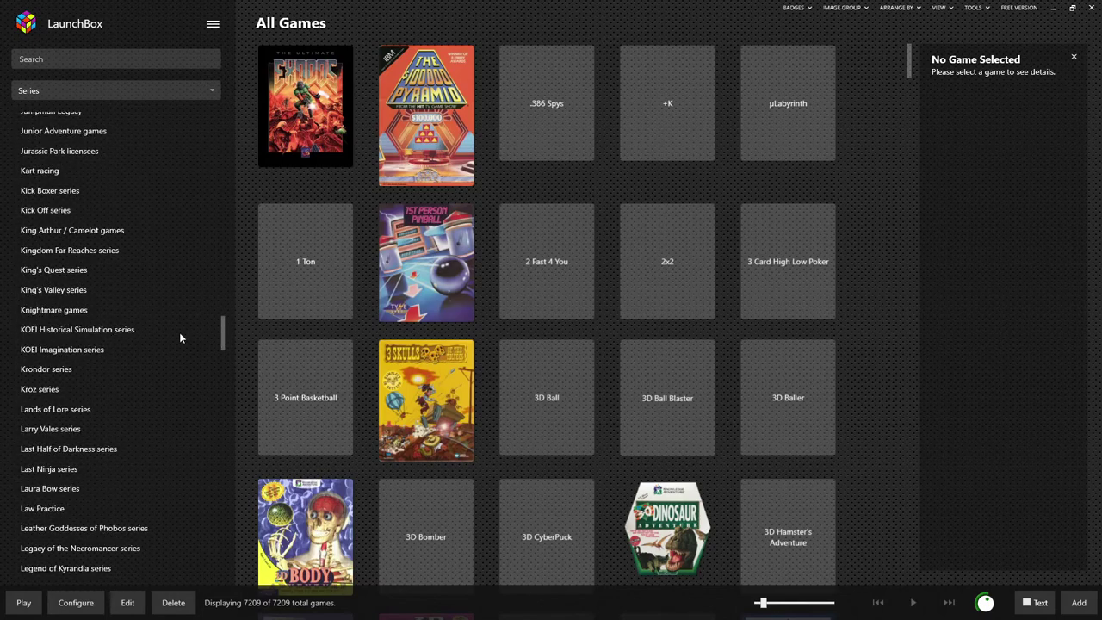
left_click(135, 275)
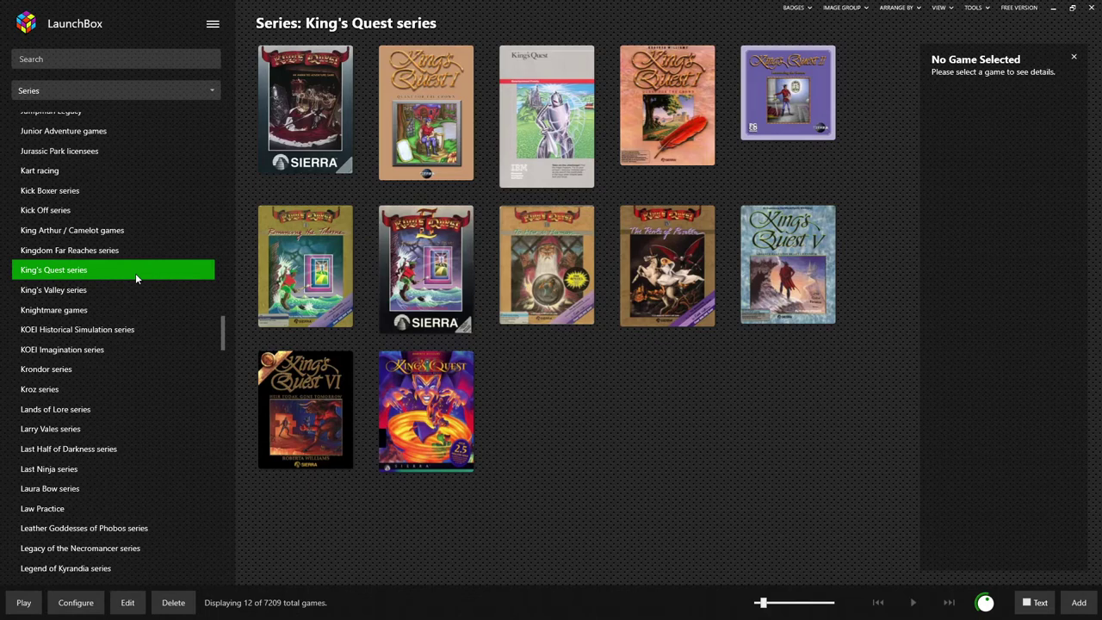
View the details of the 1987, 2001 Remake and PCjr versions of King's Quest I: Quest for the Crown
left_click(342, 161)
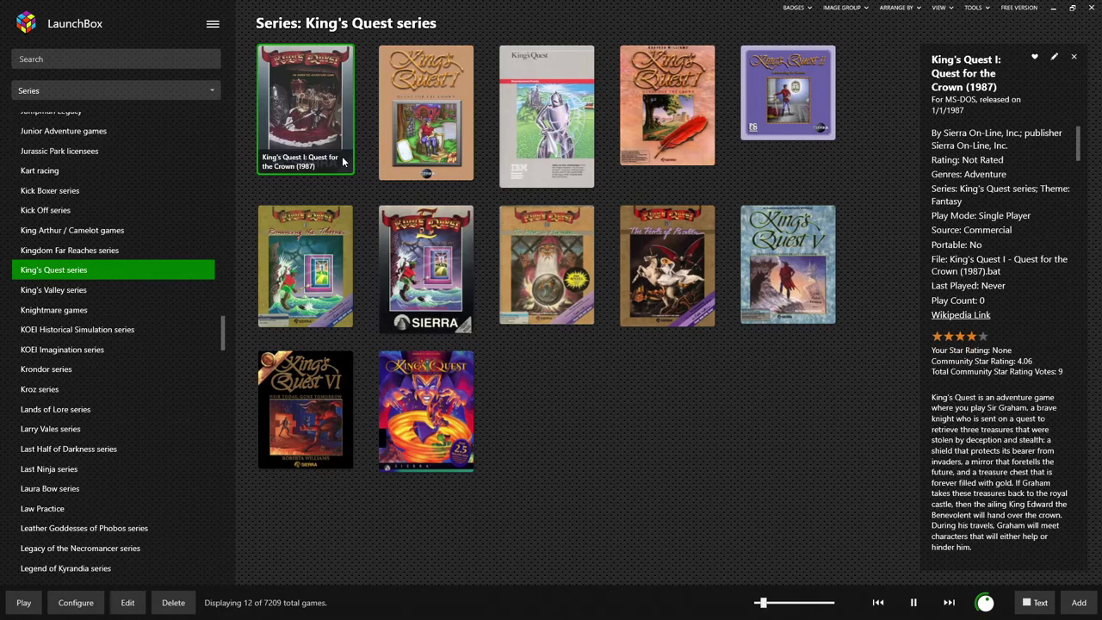
left_click(457, 153)
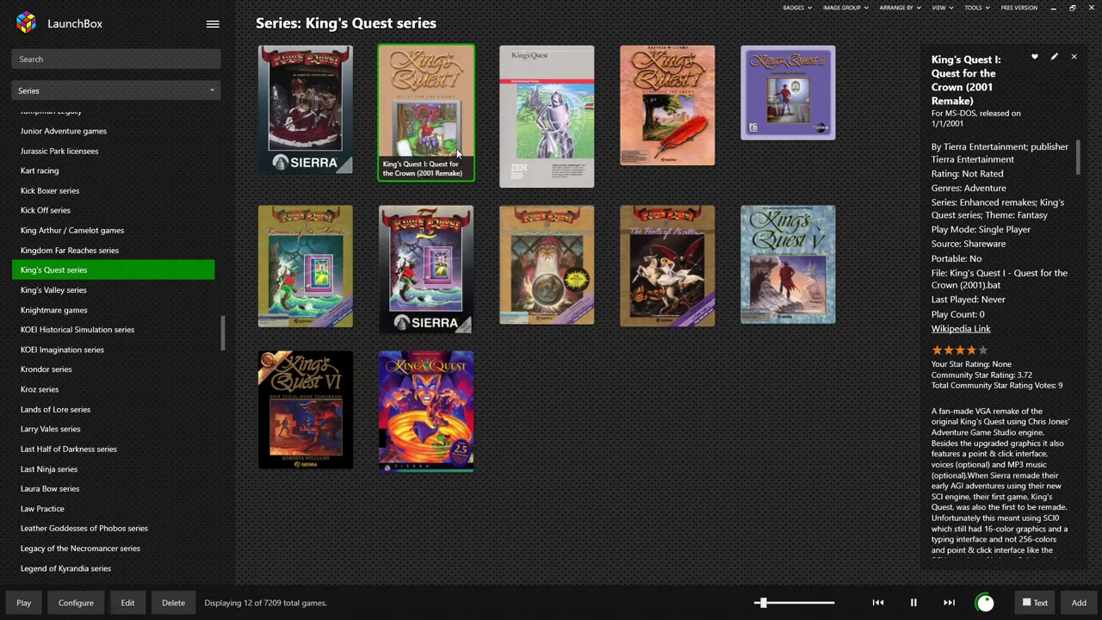
left_click(527, 153)
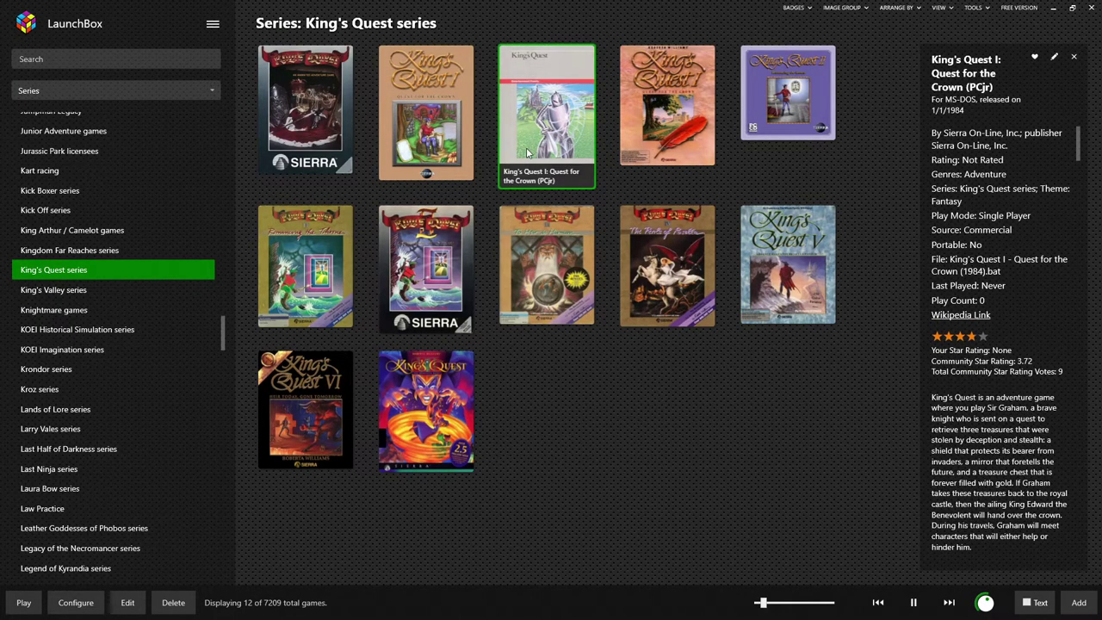
View the details of the King's Quest I edition with the red feather cover, and of .386 Spys in the full game list
left_click(641, 128)
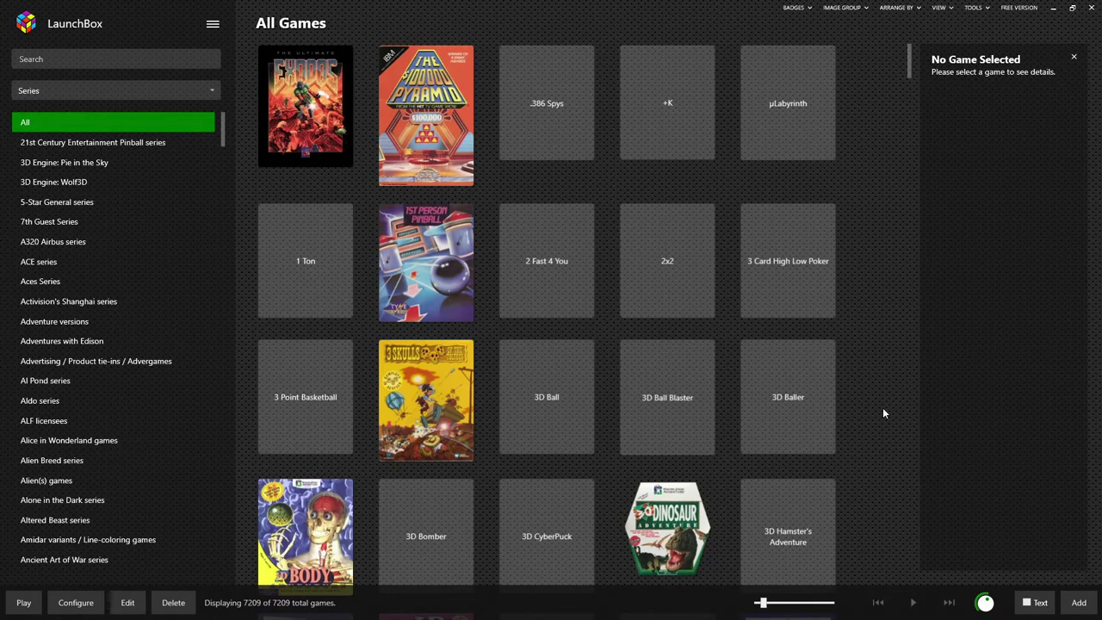
left_click(571, 135)
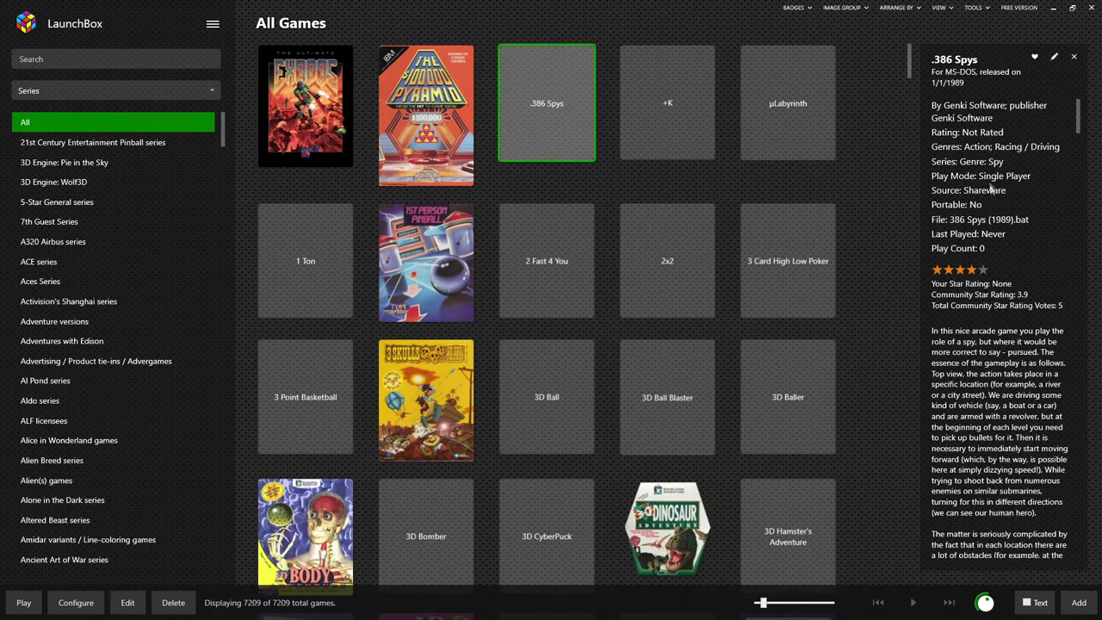
Look over the display options for the game list and examine the .386 Spys details through to the screenshots
left_click(939, 8)
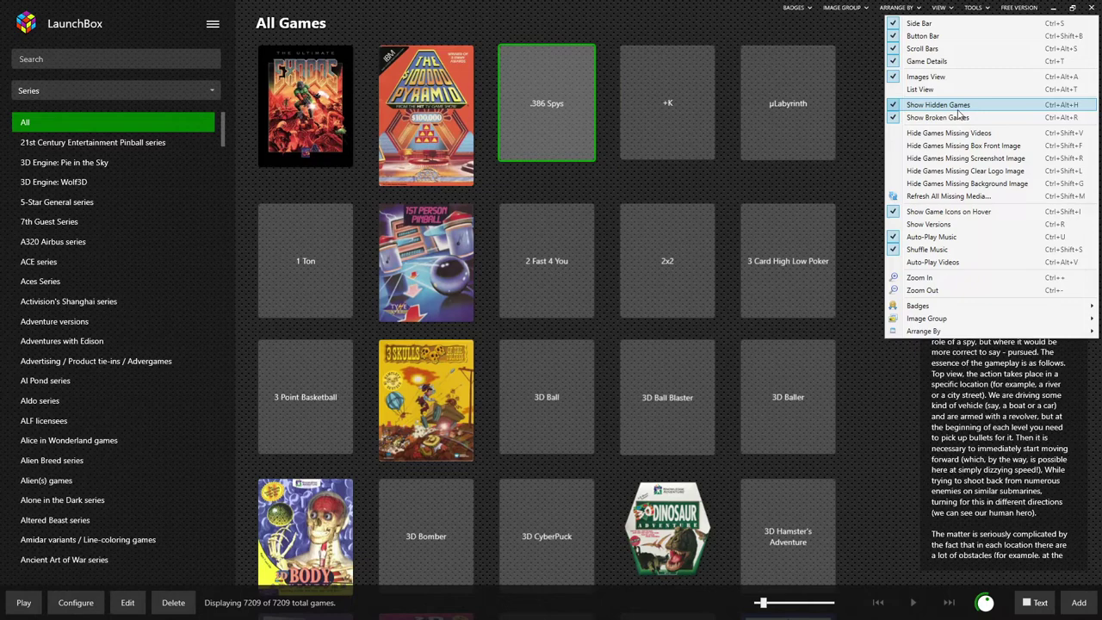
left_click(868, 161)
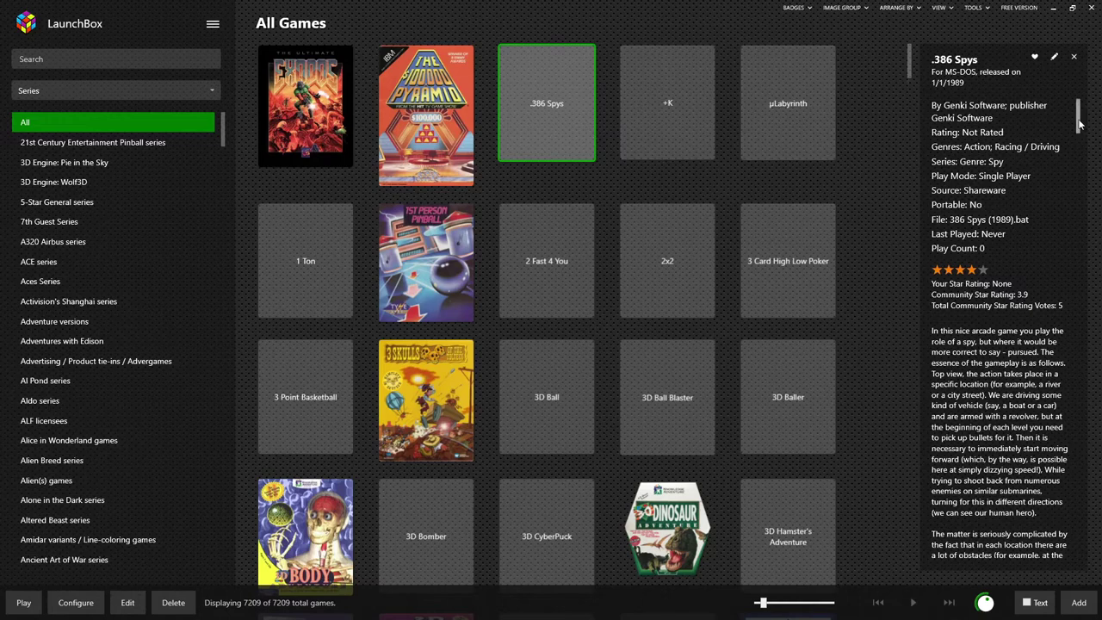
left_click_drag(1078, 120, 1097, 555)
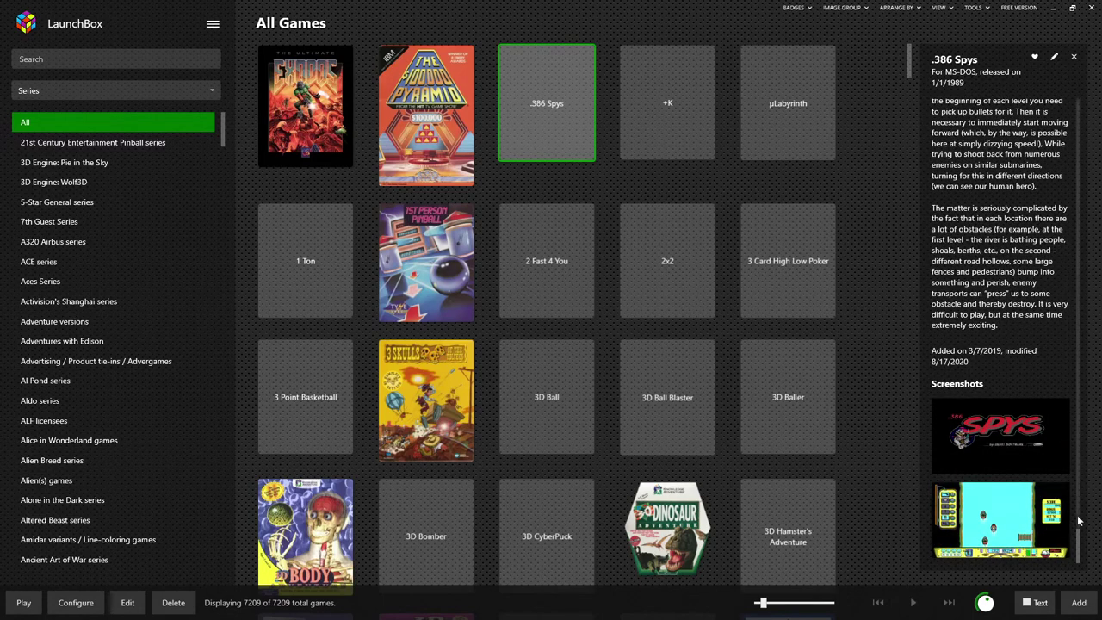
Group the library by Genre, browse the Adventure and Casino games, and return to showing all games
left_click(206, 89)
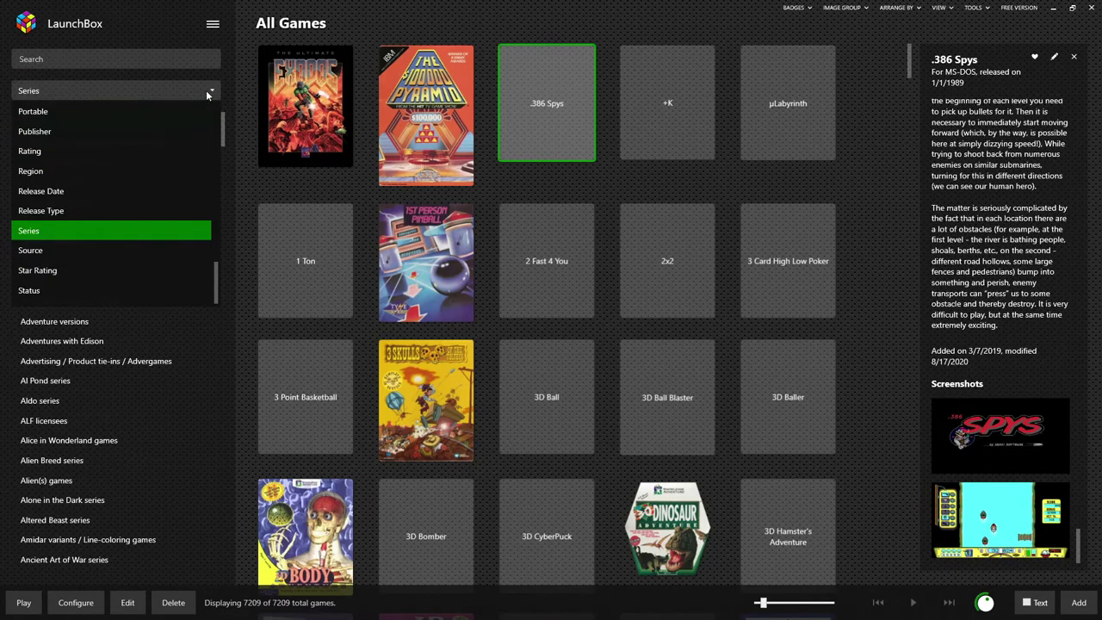
scroll(166, 107, "up", 4)
left_click(132, 166)
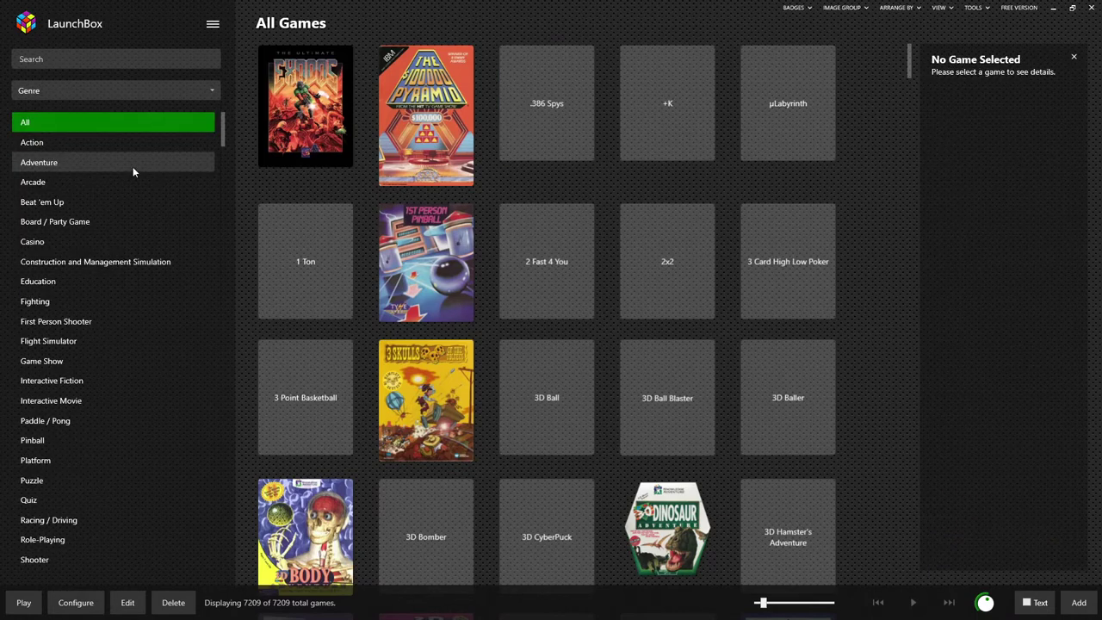
left_click(132, 166)
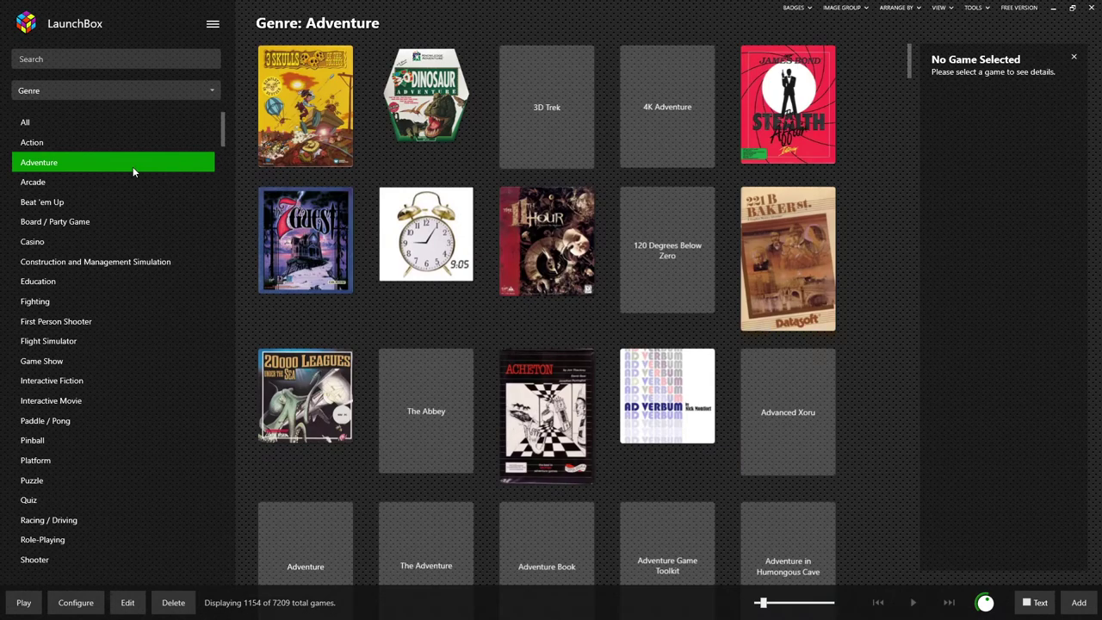
left_click(113, 240)
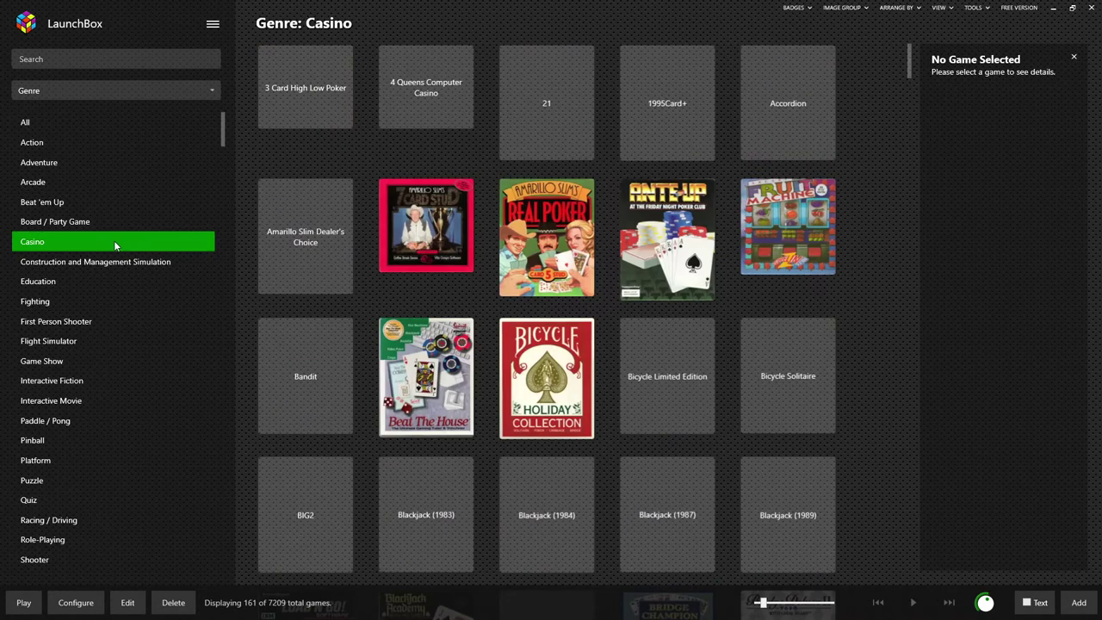
left_click(170, 121)
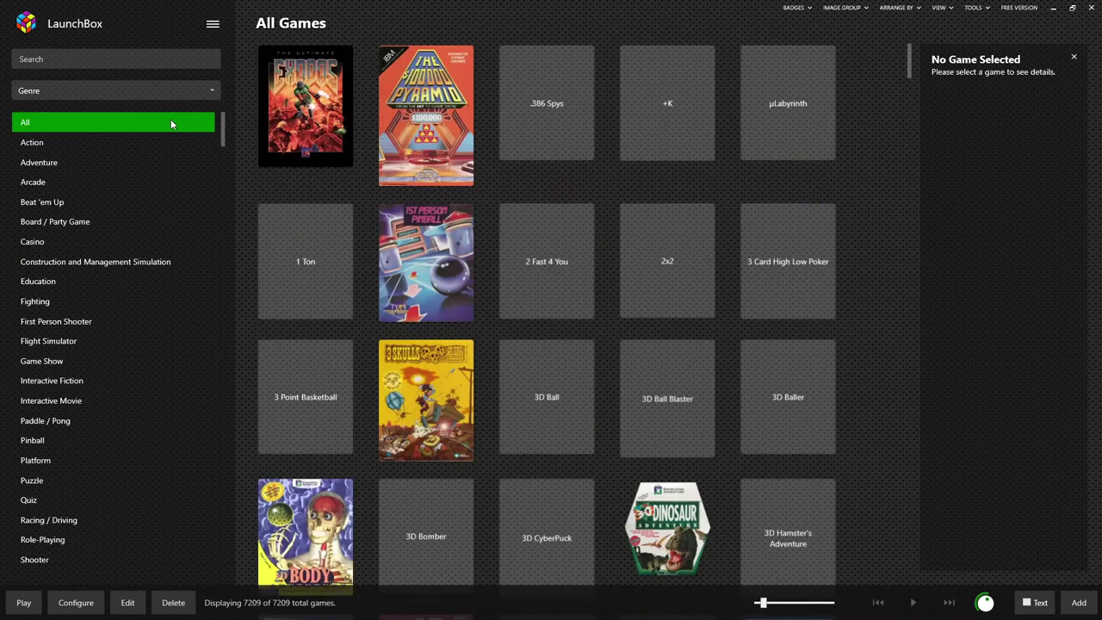
Group the library by Favorite and show only the games marked as favorites
left_click(212, 91)
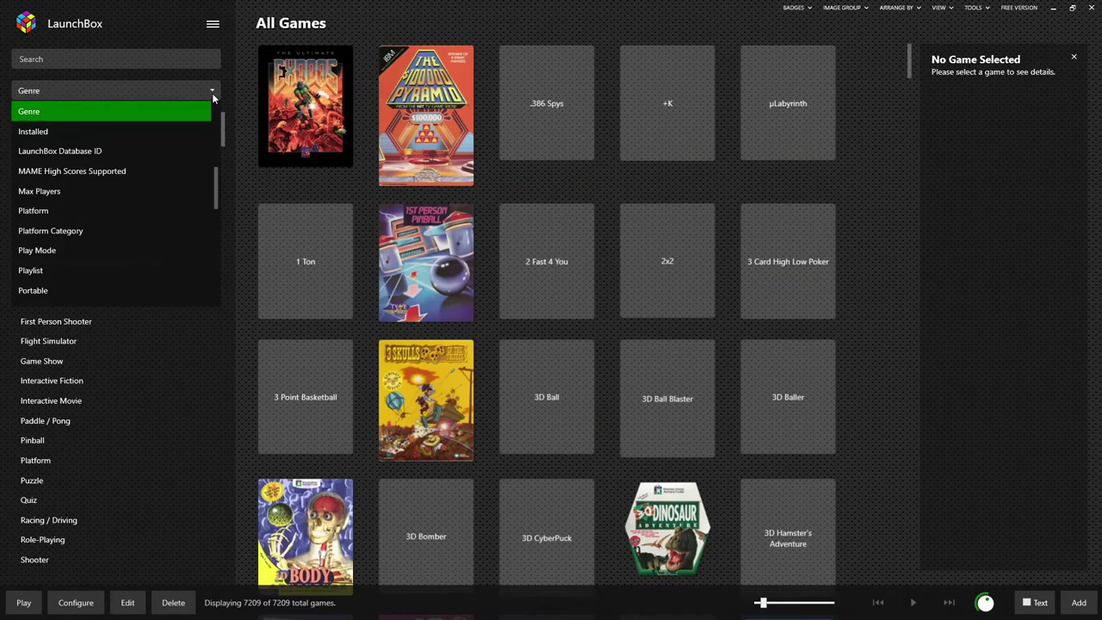
scroll(167, 171, "down", 2)
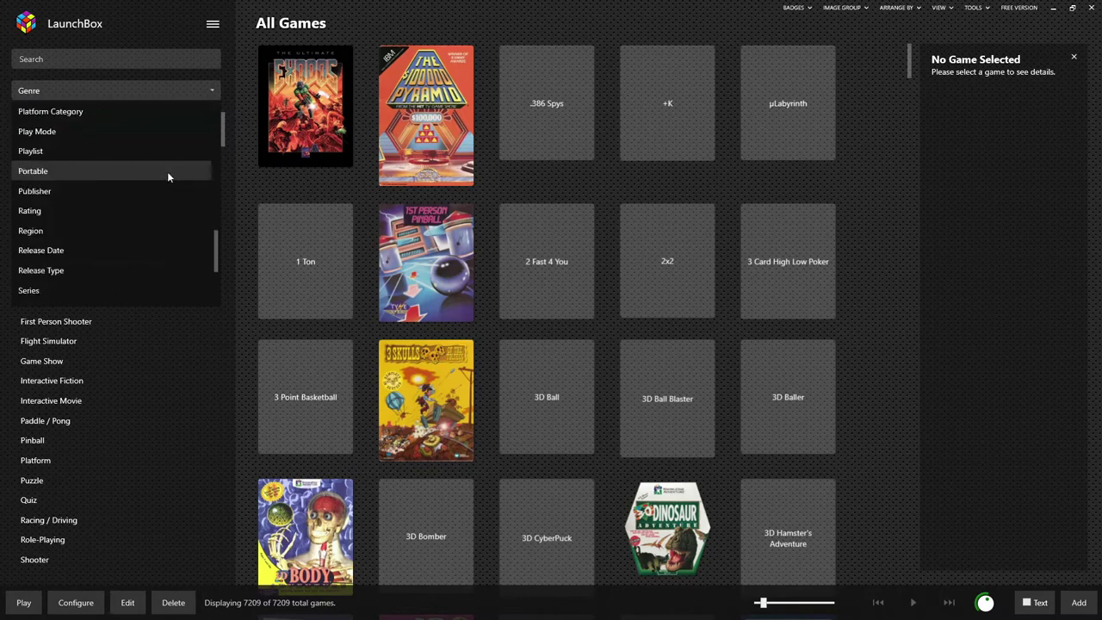
scroll(167, 171, "up", 3)
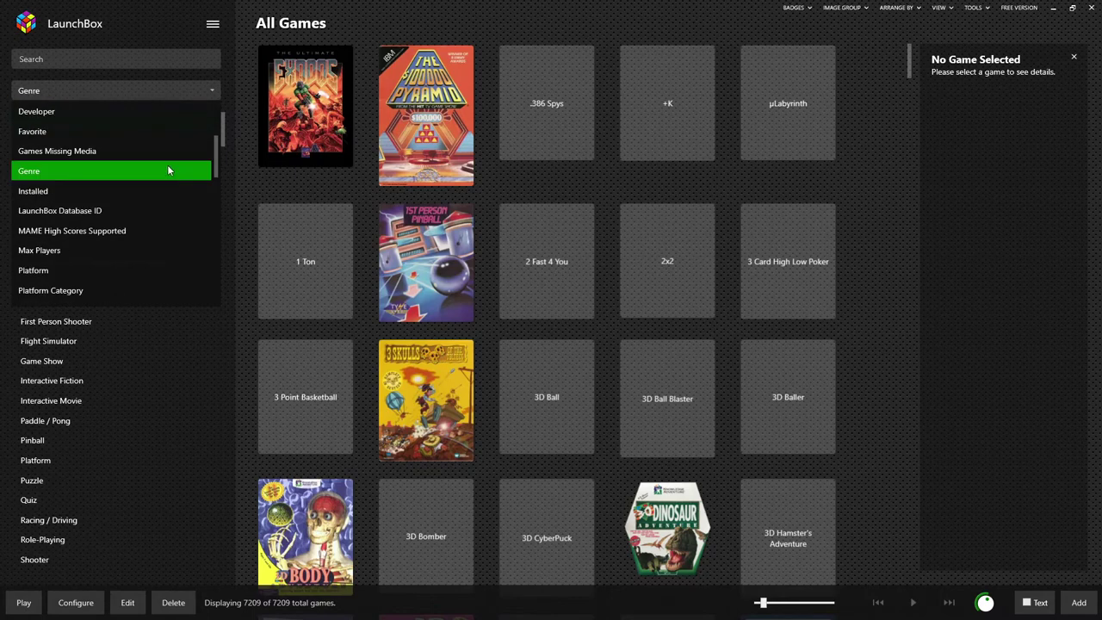
left_click(137, 136)
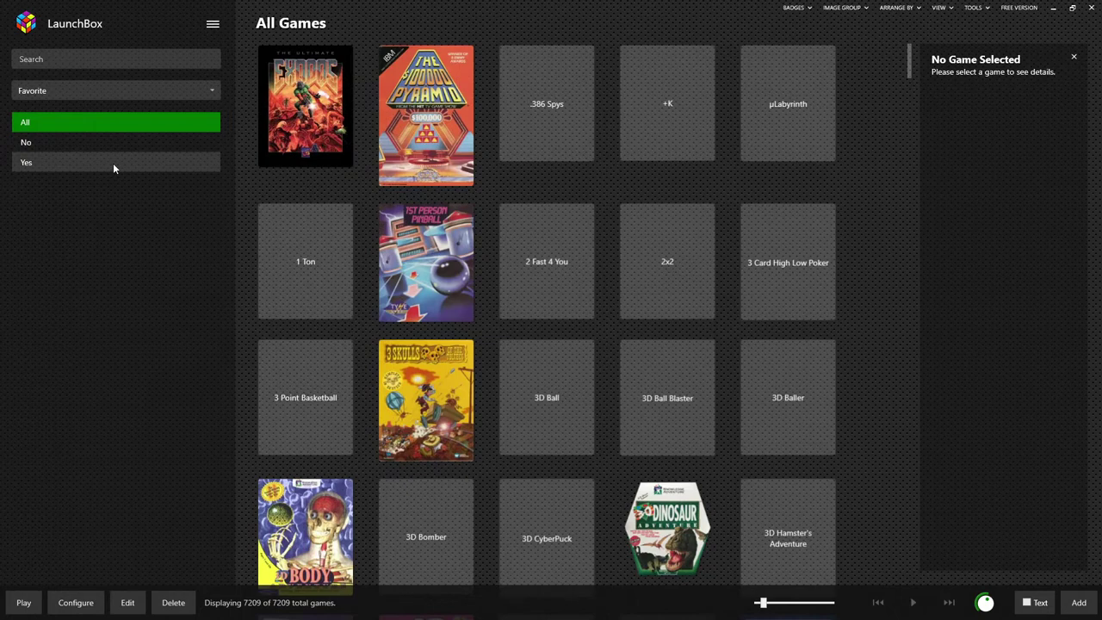
left_click(112, 163)
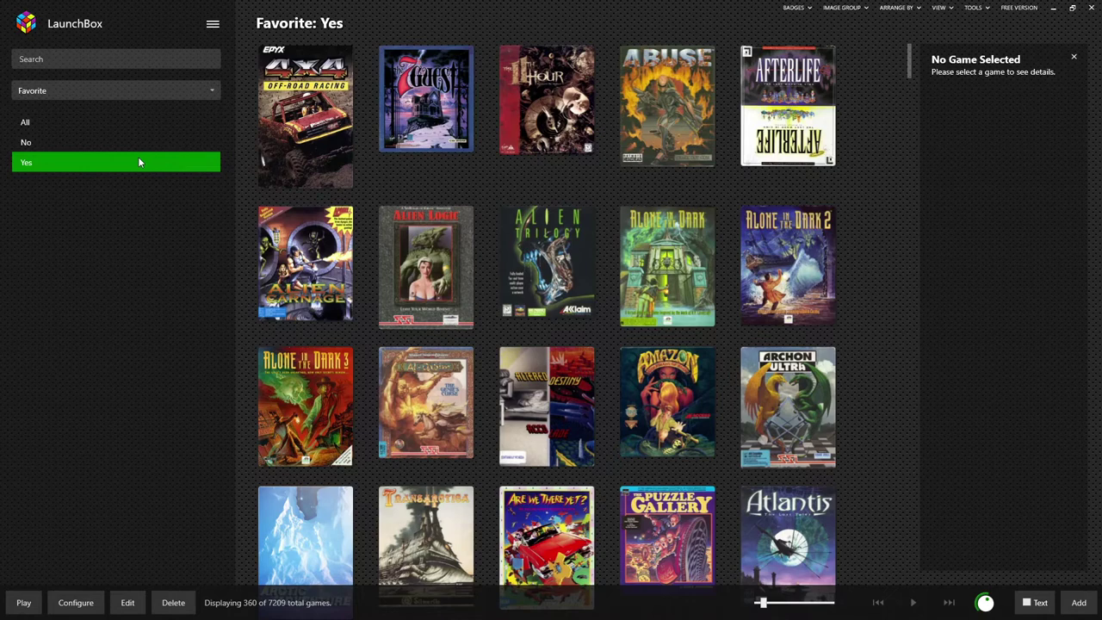
Group the library by Release Date and show only the games released in 1978
left_click(148, 89)
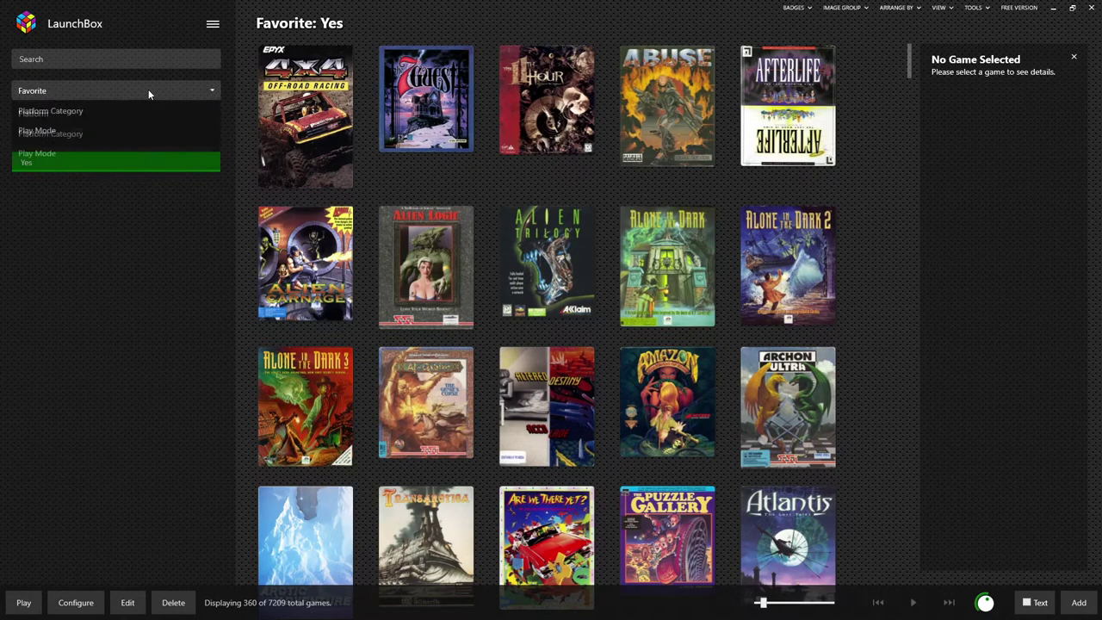
scroll(147, 160, "down", 5)
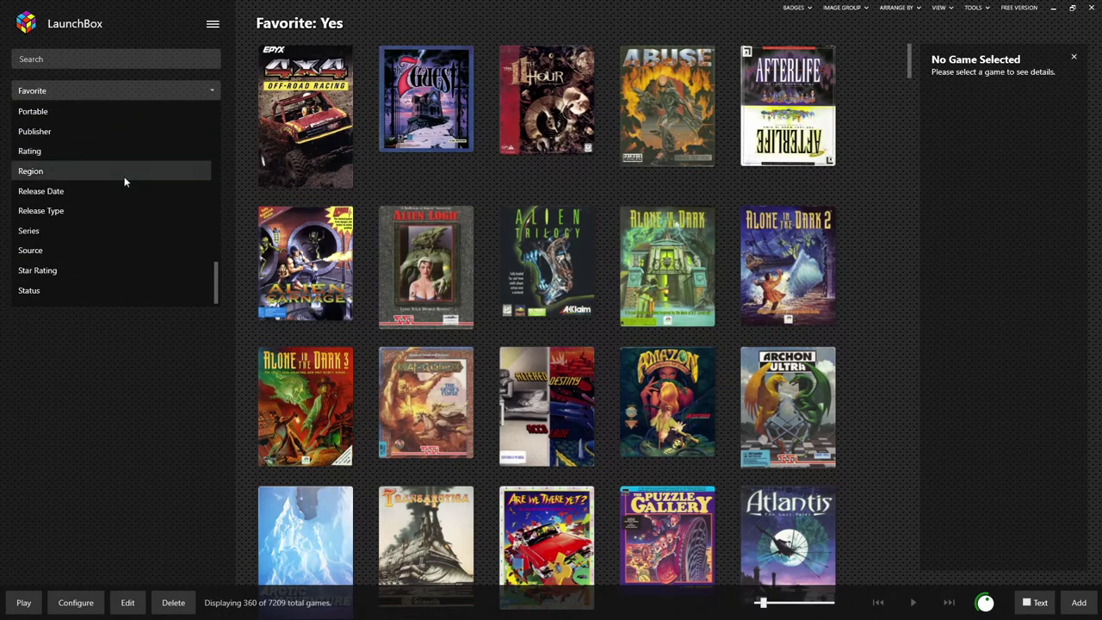
left_click(123, 190)
left_click(95, 143)
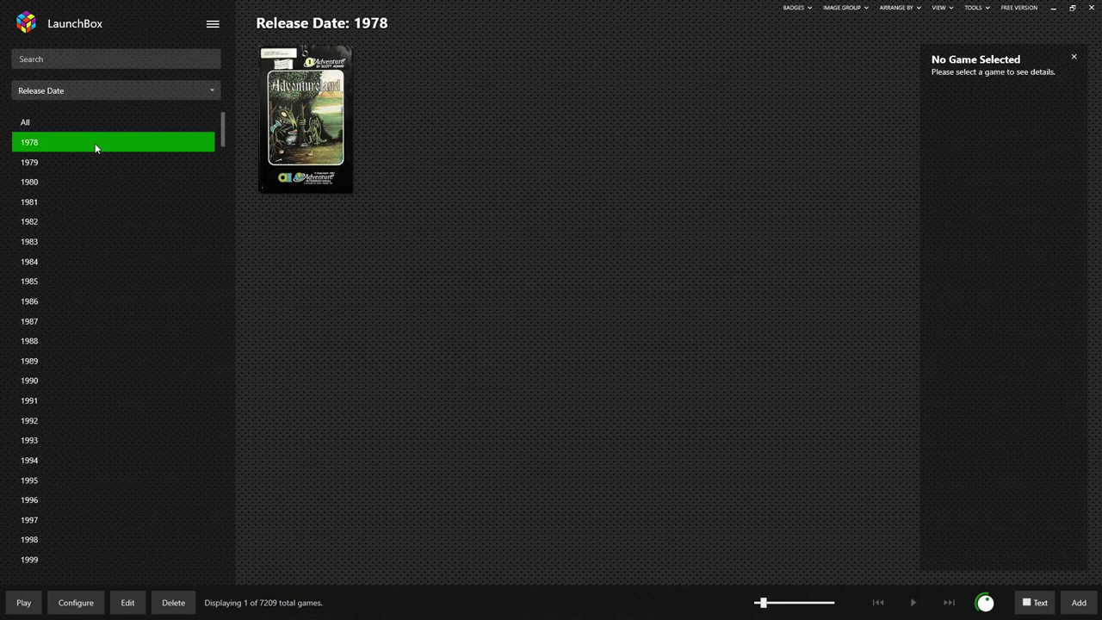
Show only the games released in 2020 and view the details and screenshots of The Curse of Rabenstein
key("End")
left_click(568, 137)
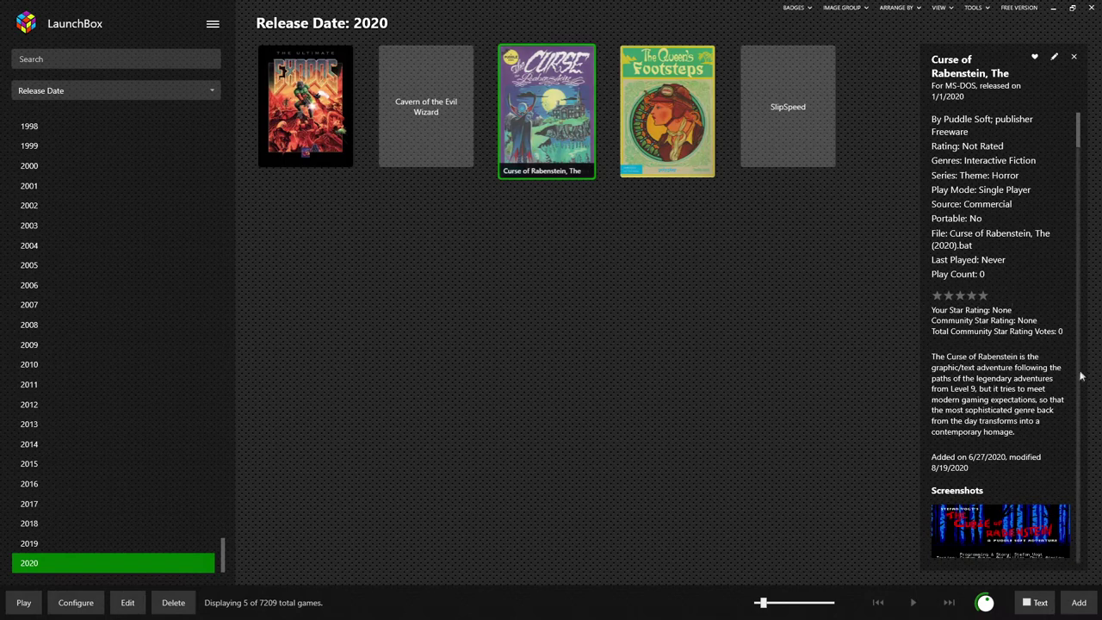
scroll(1028, 370, "down", 3)
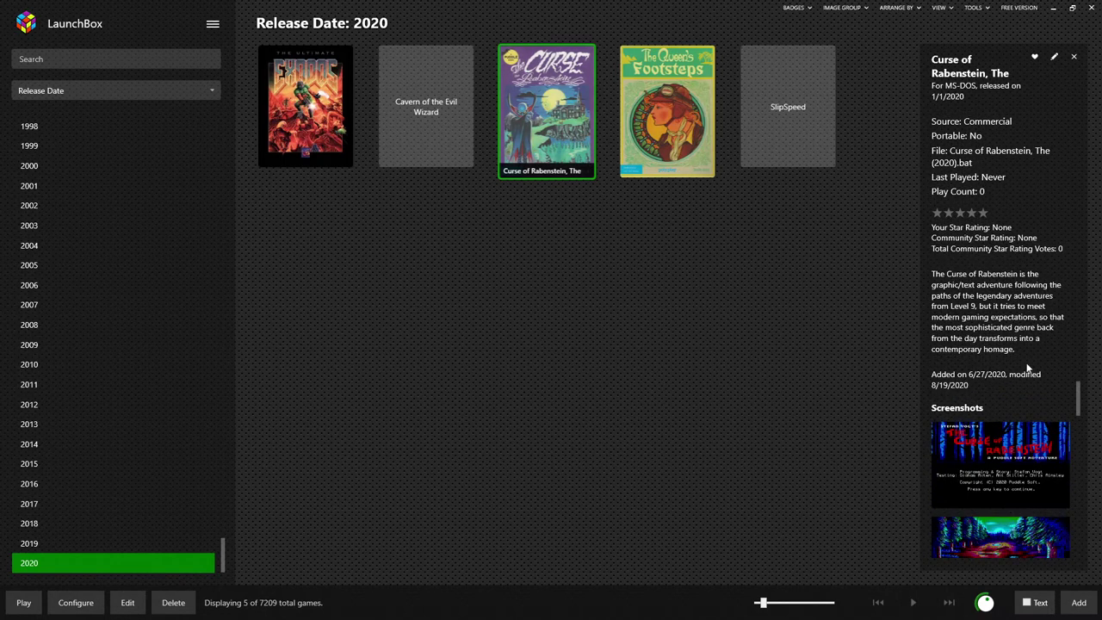
Group the library by Platform Category and show the Installed eXoDOS Games playlist under Computers, MS-DOS
left_click(200, 91)
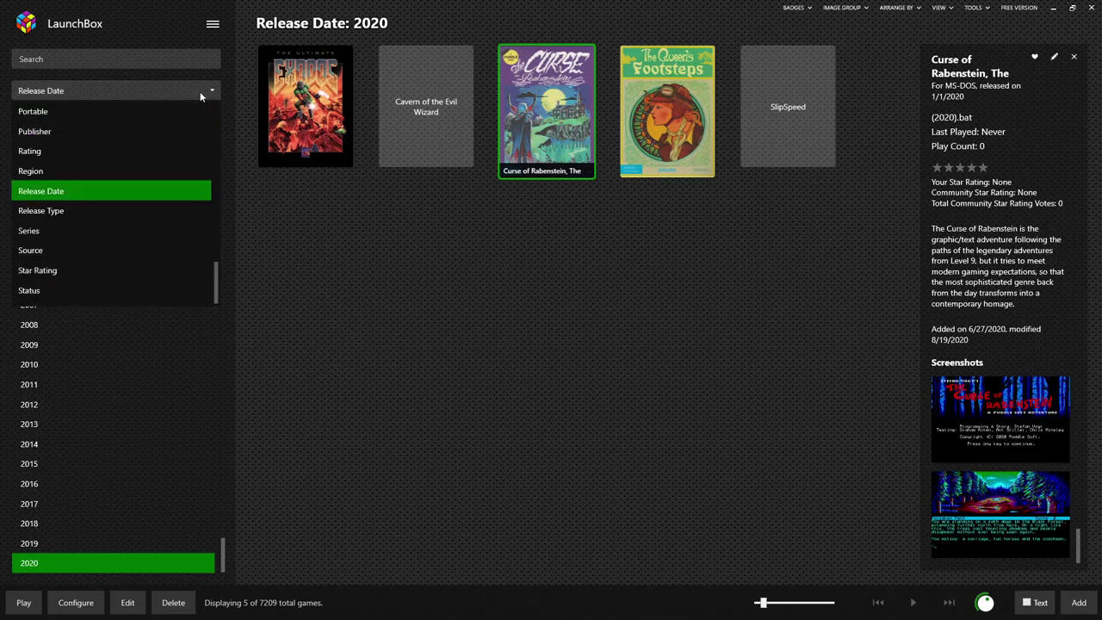
scroll(172, 141, "up", 5)
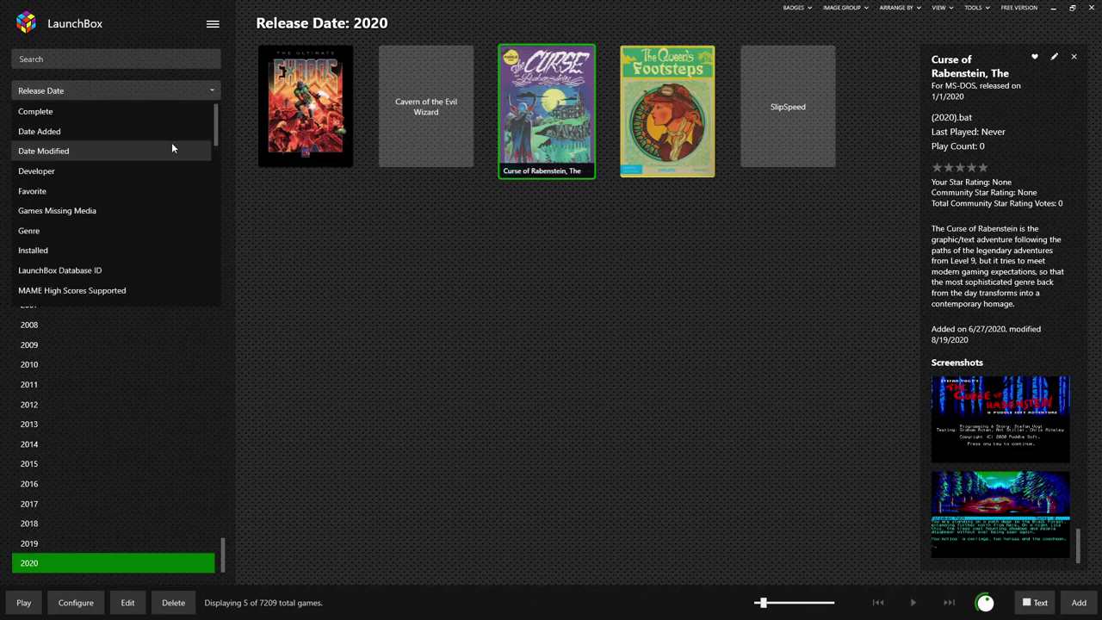
scroll(96, 229, "down", 2)
left_click(94, 230)
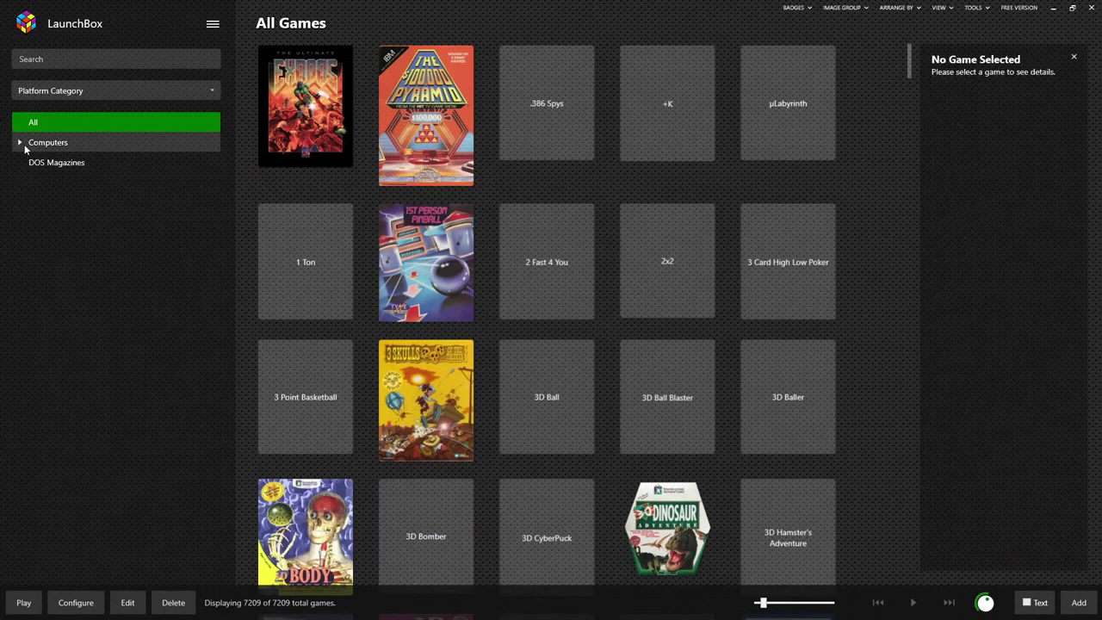
left_click(19, 142)
left_click(31, 163)
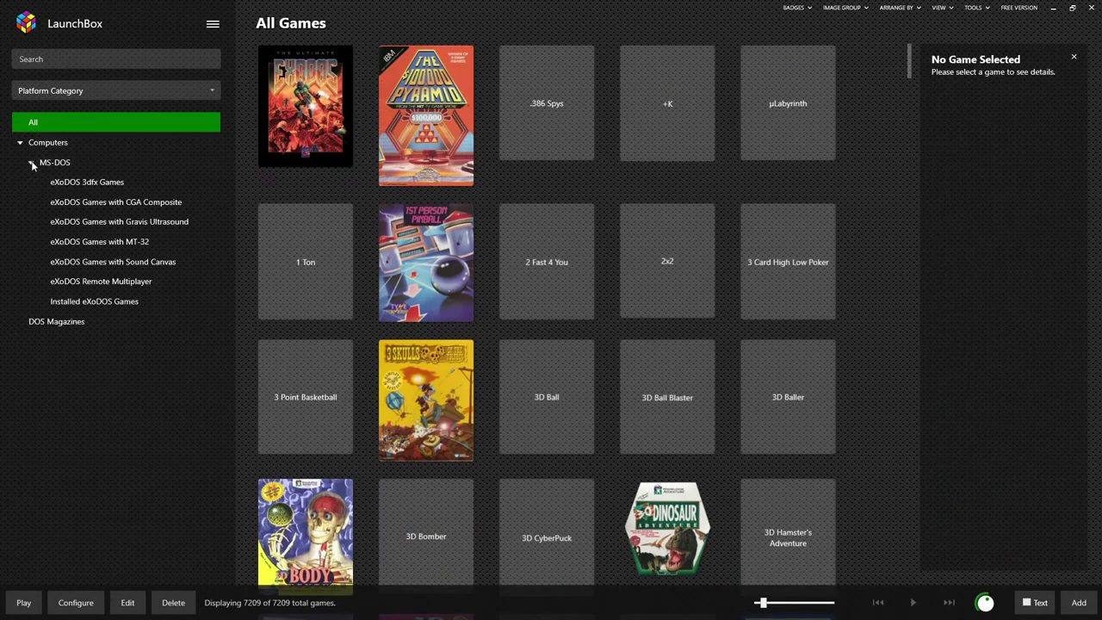
left_click(166, 296)
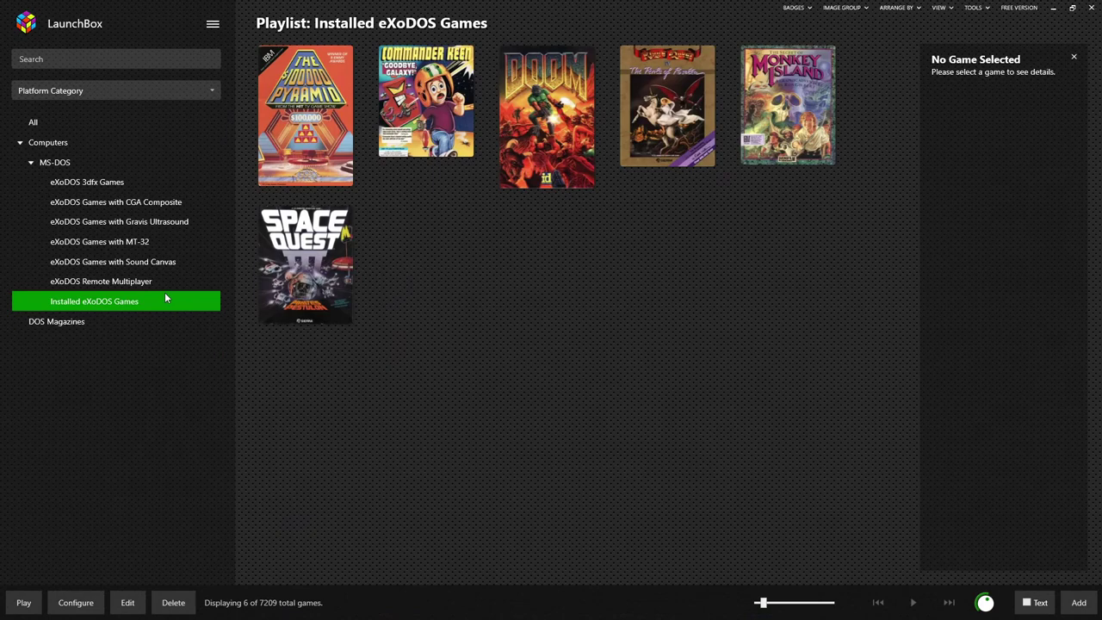